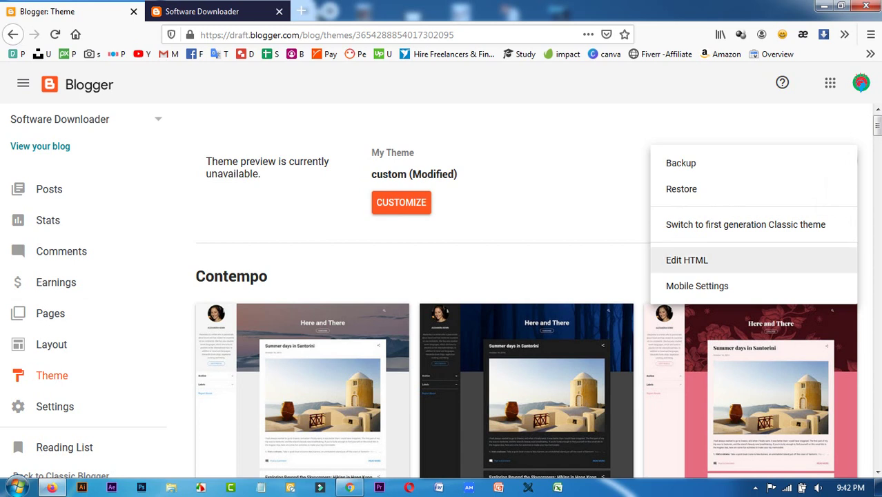
Step: Open the Software Downloader theme's HTML, and in Chrome look over the Most Popular Games and Apps blog's Theme page
click(687, 259)
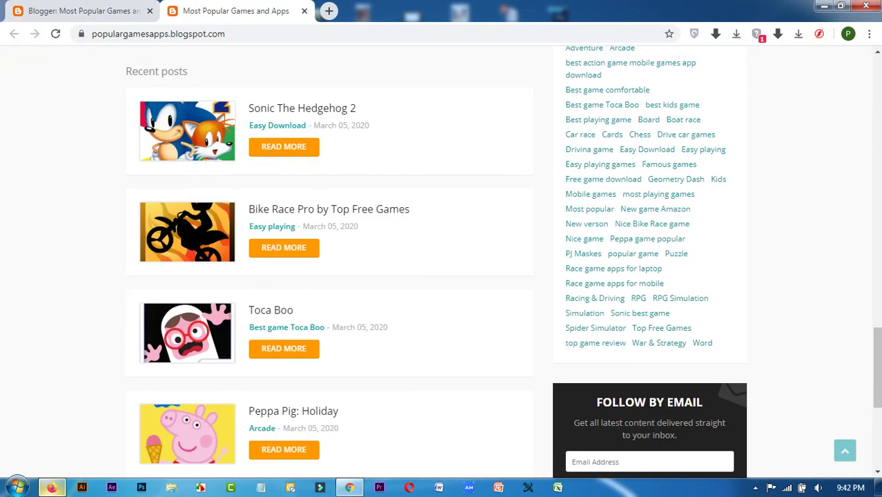
click(83, 11)
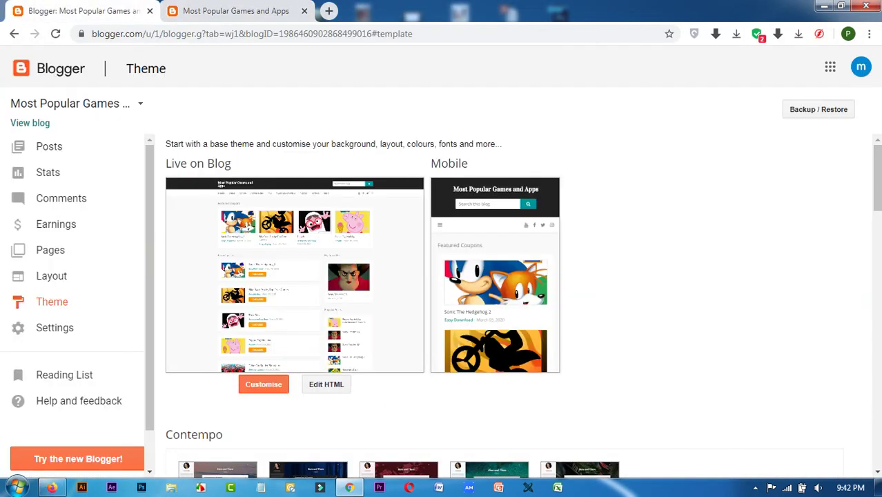
scroll(504, 303, down, 3)
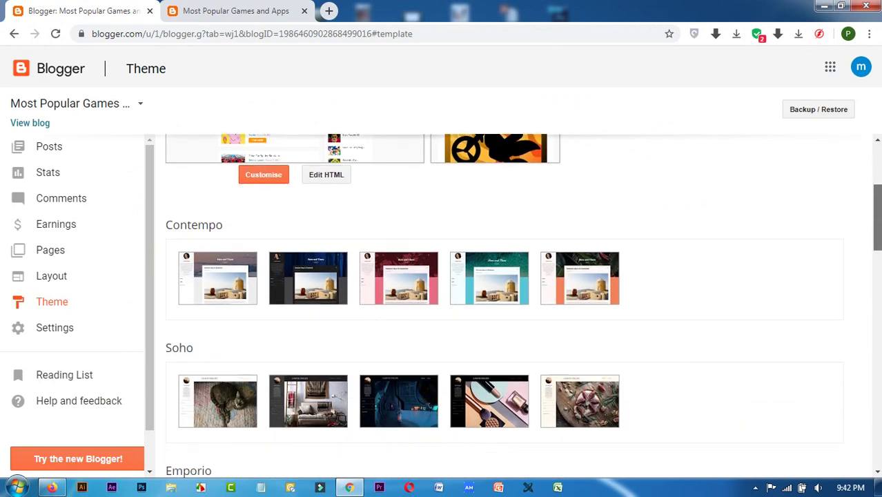
scroll(504, 304, up, 3)
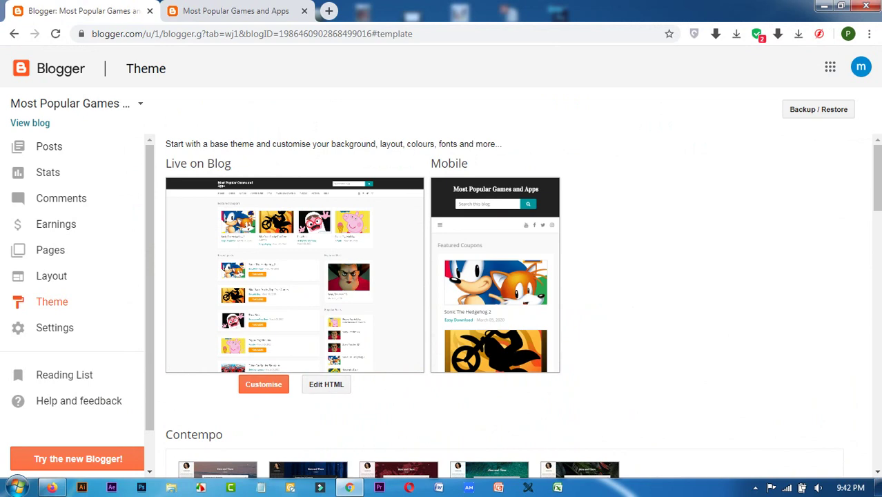
Step: Switch to Firefox, reopen the Software Downloader theme's HTML from its Theme page, and check the live blog
click(51, 487)
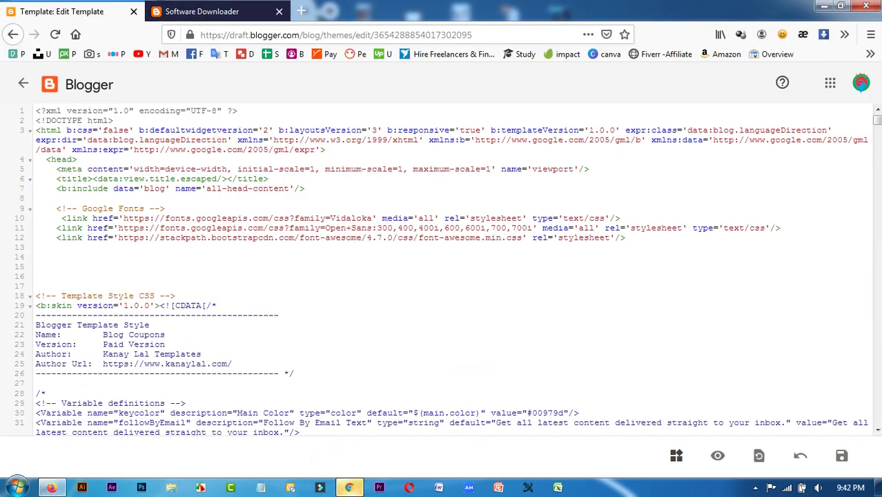
click(13, 33)
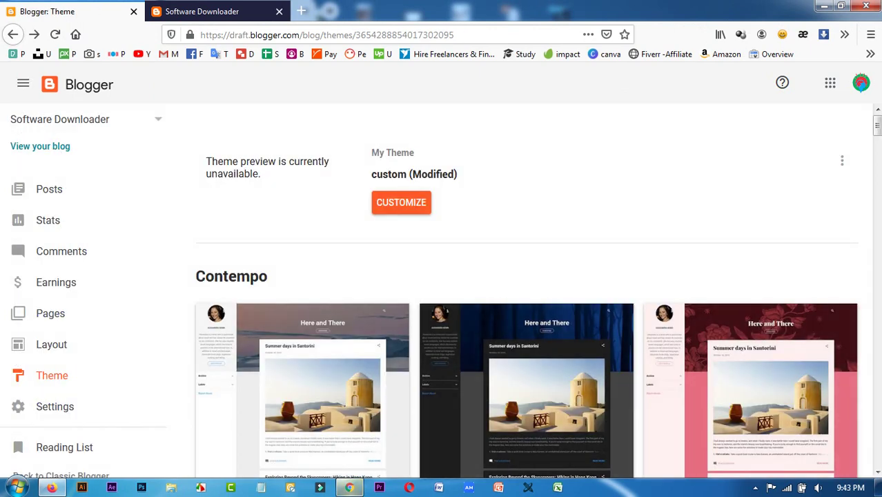
click(842, 160)
click(687, 260)
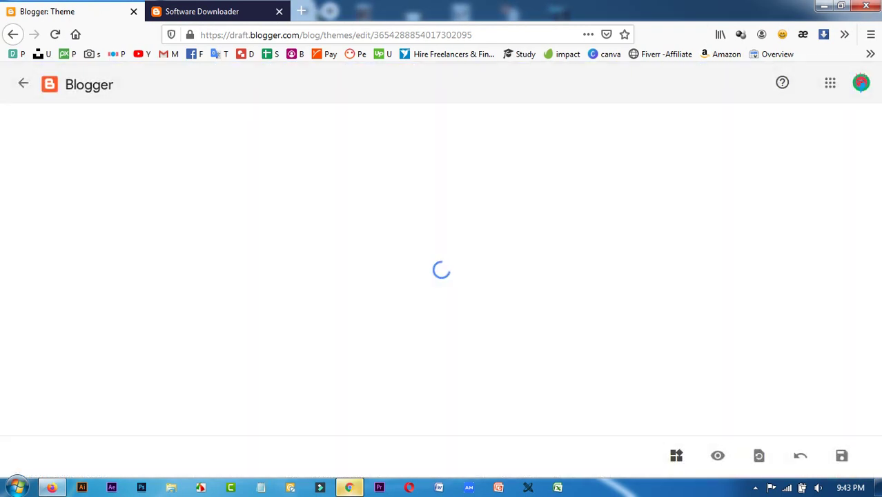
key(ctrl+Tab)
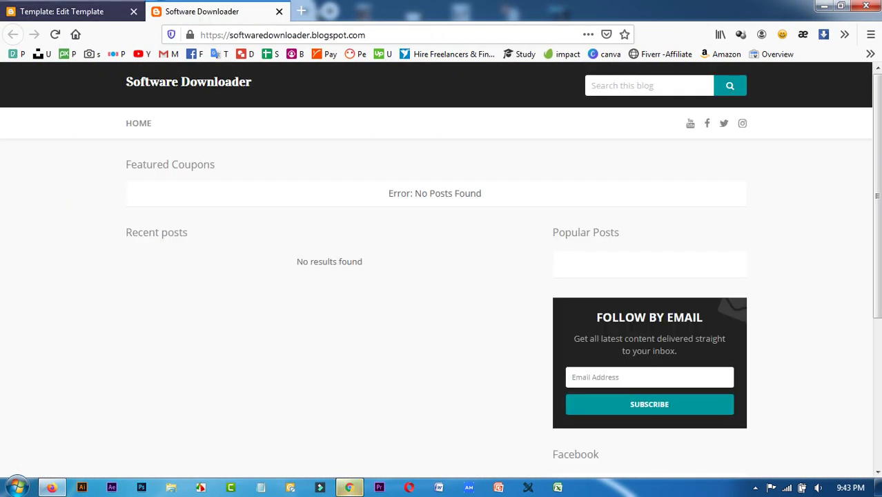
key(ctrl+Tab)
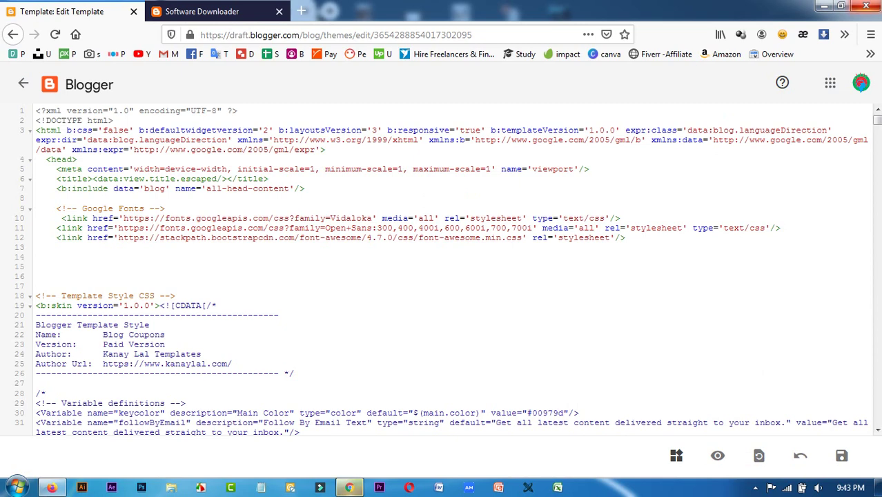
Step: Close Firefox with its open tabs and dismiss the disabled-extensions notice in Chrome
click(866, 6)
key(Return)
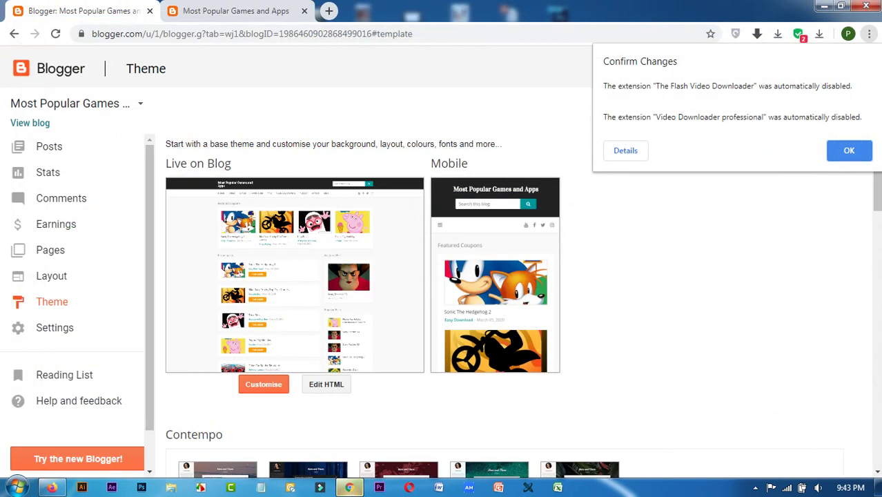
key(Escape)
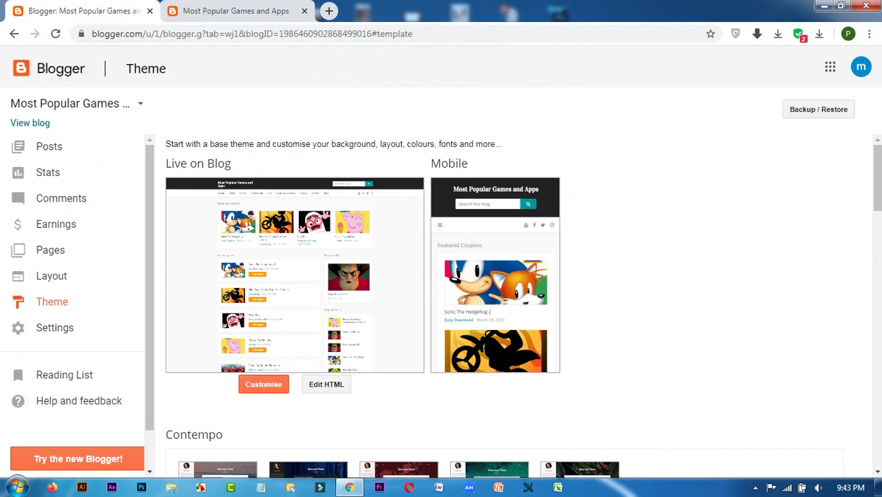
Step: Open the HTML editor for the Most Popular Games and Apps blog's theme
click(76, 103)
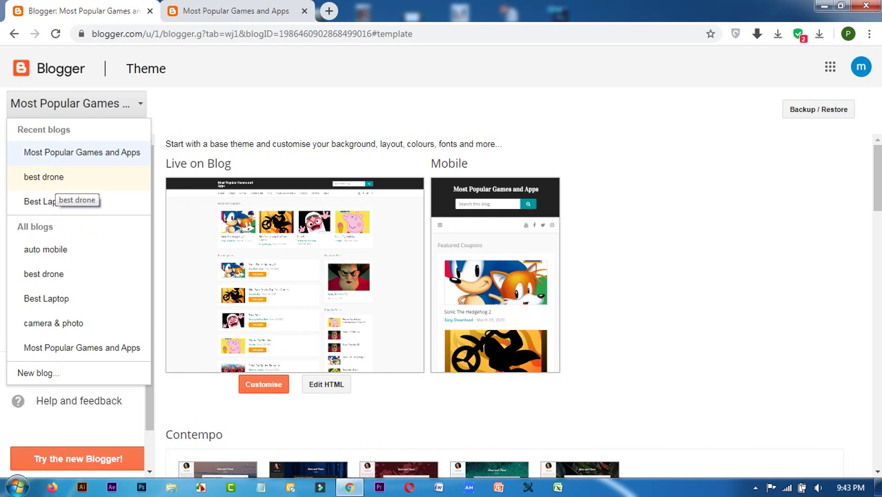
right_click(55, 181)
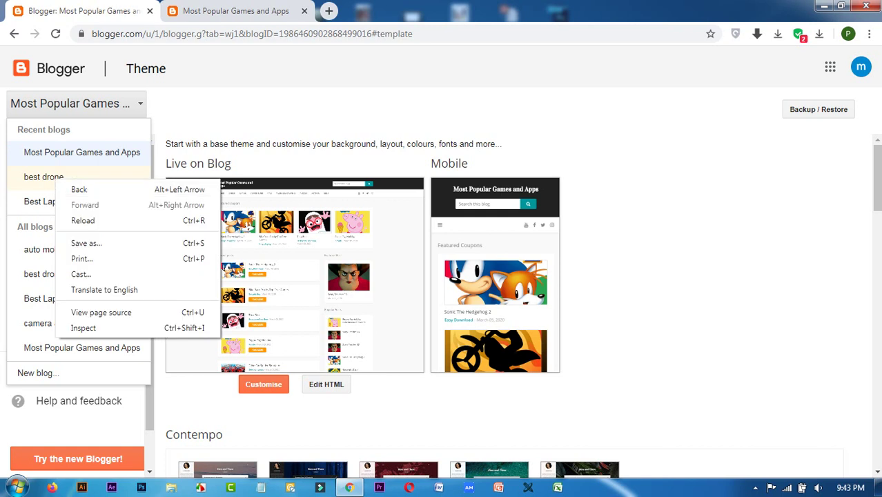
click(326, 383)
click(326, 384)
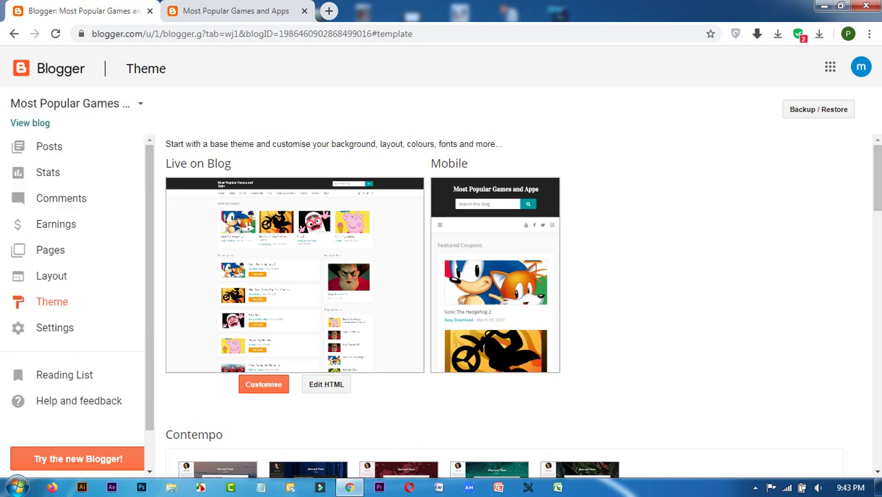
click(326, 384)
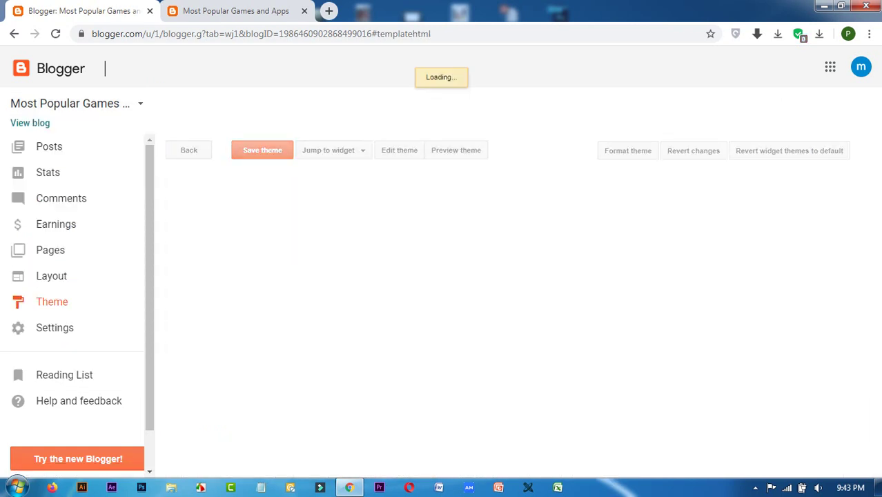
Step: Review the recent and featured posts on the live Most Popular Games and Apps blog and return to its HTML editor
click(235, 12)
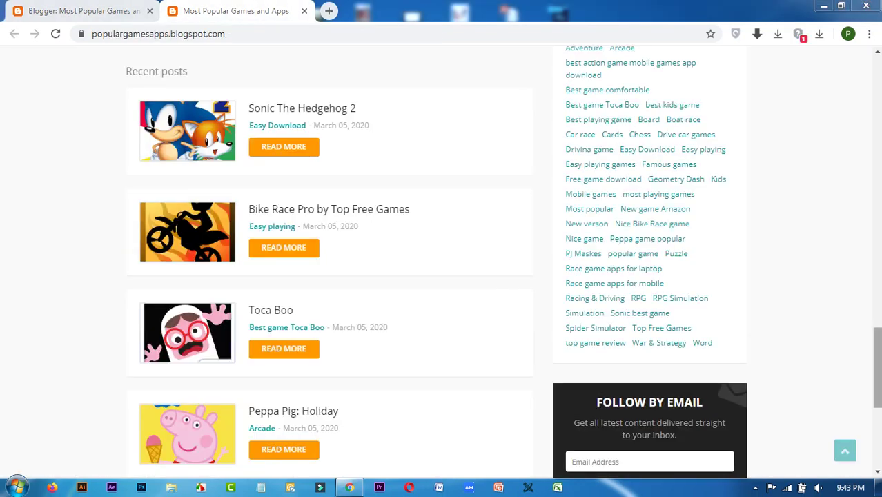
scroll(440, 268, down, 4)
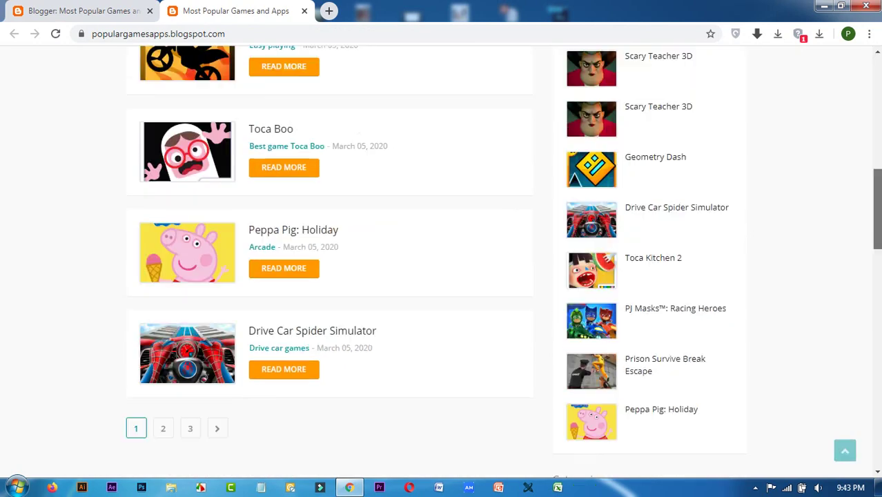
scroll(440, 267, up, 10)
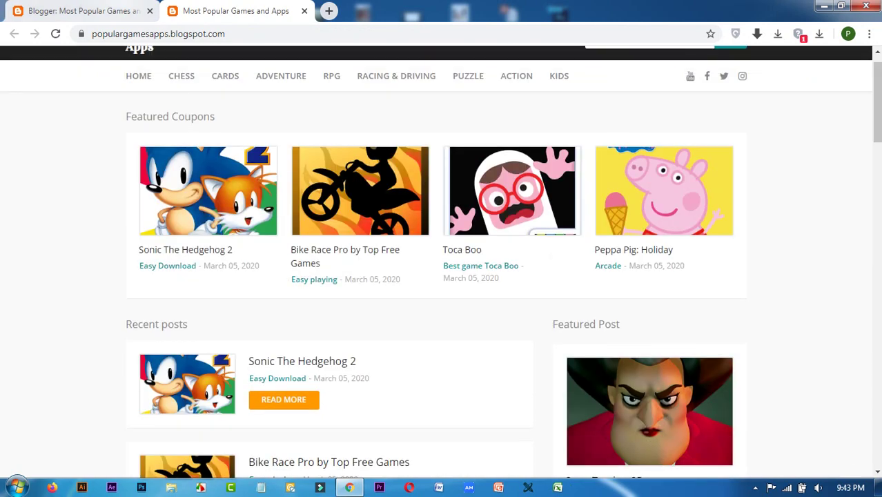
key(ctrl+shift+Tab)
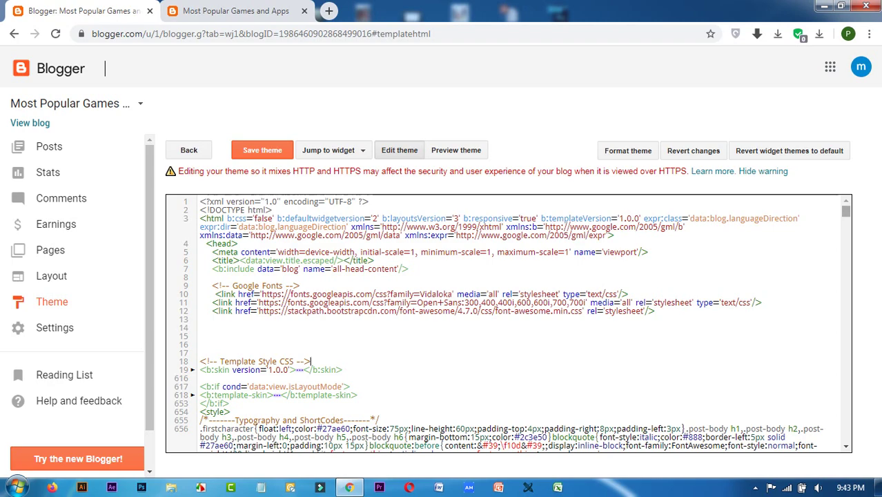
Step: Look through the theme's HTML code and select it down to the closing html tag
scroll(509, 324, down, 5)
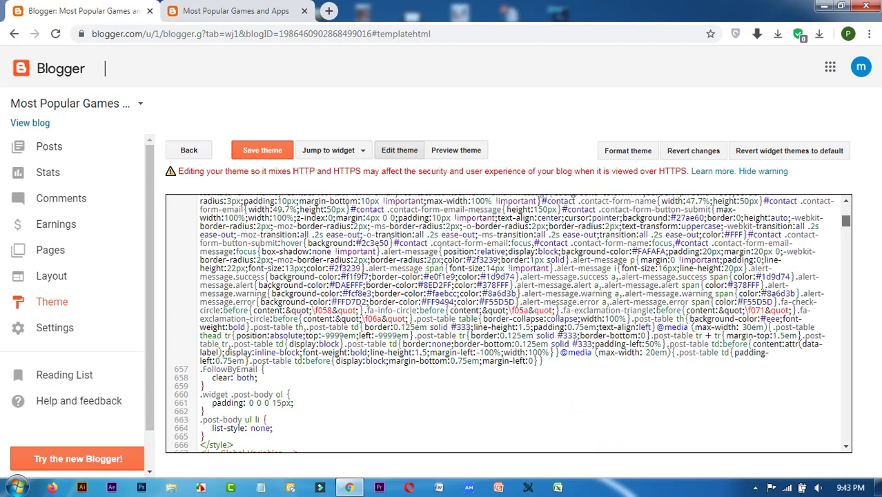
scroll(509, 323, down, 5)
scroll(509, 323, down, 5)
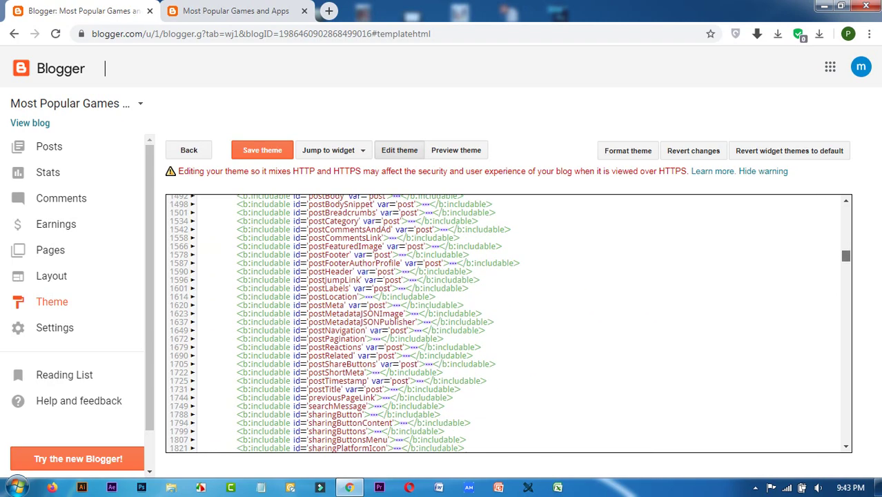
scroll(509, 323, up, 15)
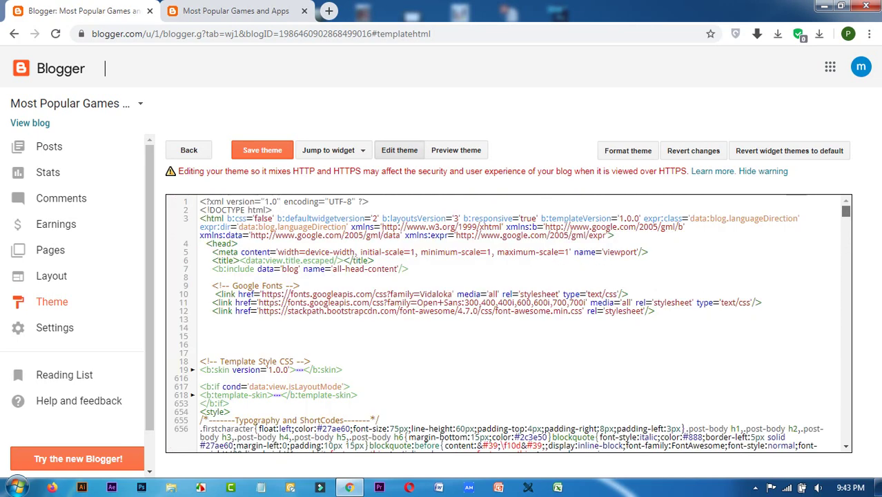
click(229, 403)
key(ctrl+shift+End)
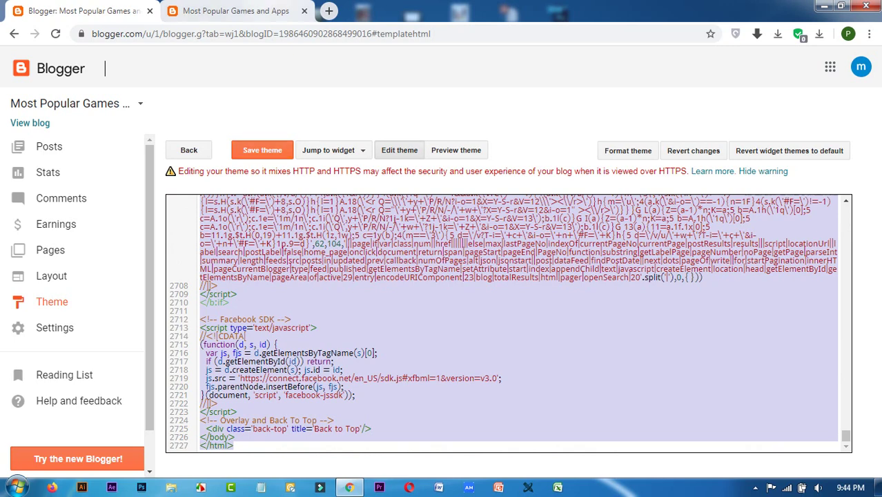
key(ctrl+Tab)
key(ctrl+Tab)
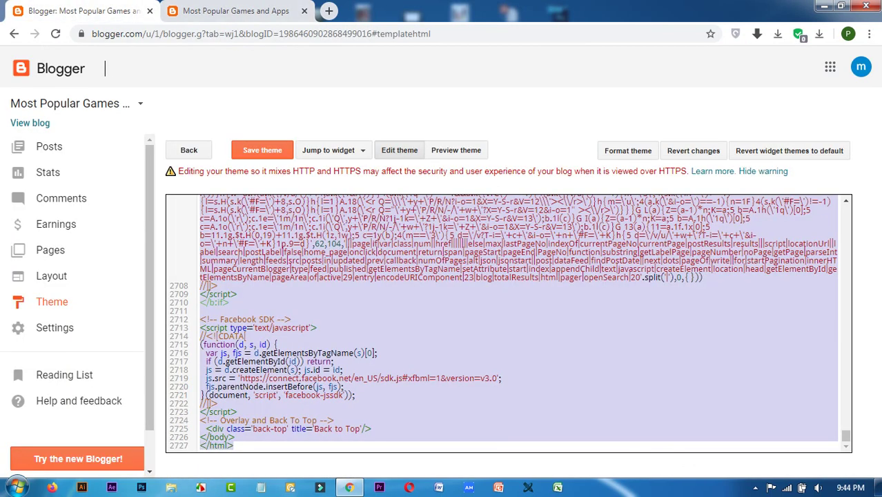
Step: Switch Blogger to the best drone blog and close the live Most Popular Games and Apps page
click(76, 103)
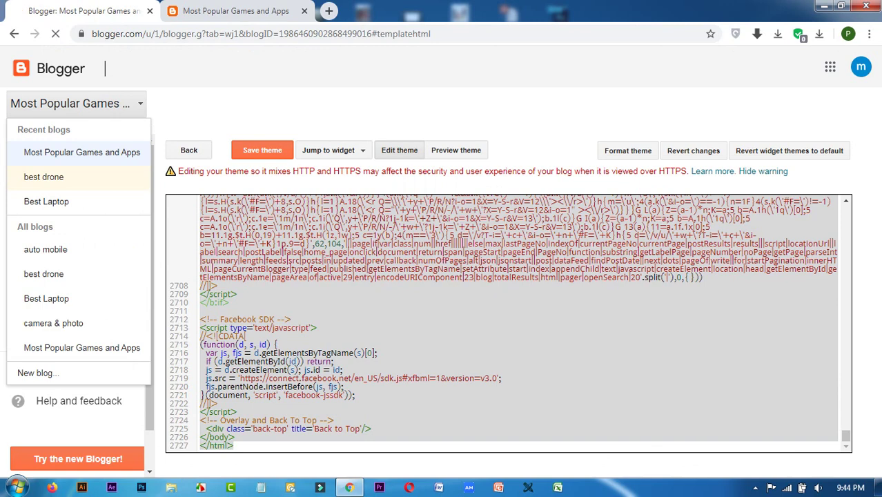
click(44, 176)
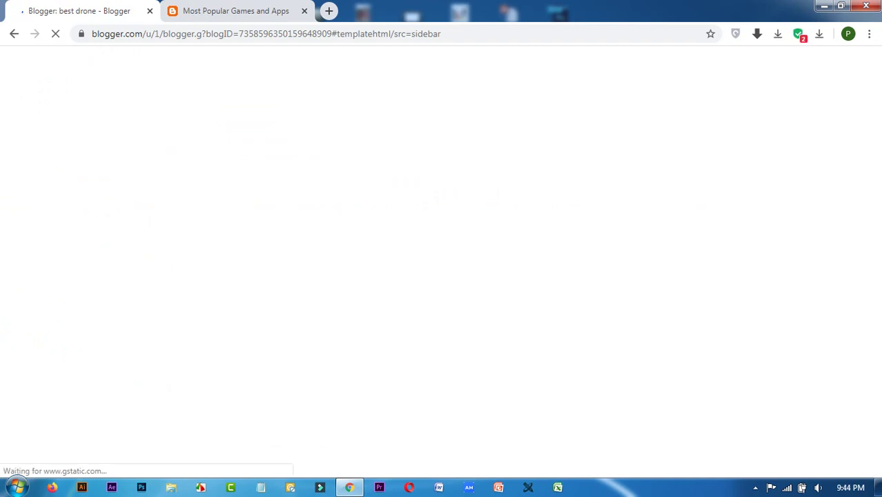
click(303, 11)
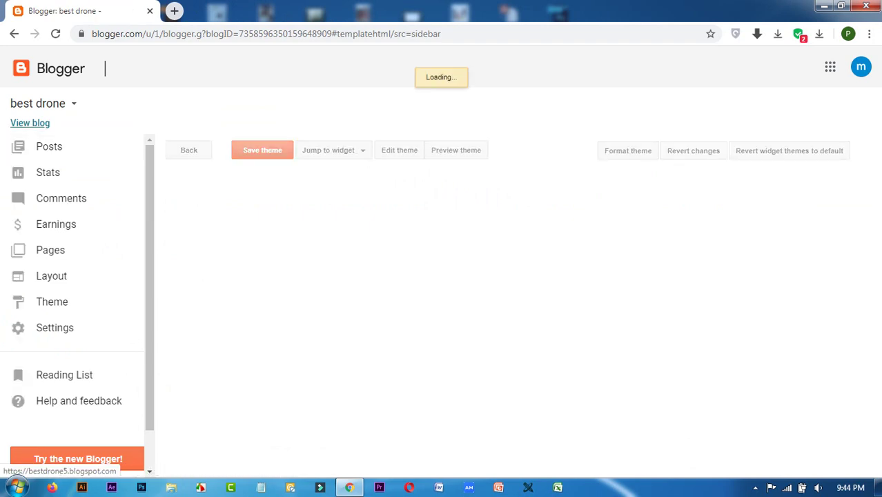
Step: Open the live best drone blog in a separate tab and bring up that blog's Theme page in Blogger
click(30, 123)
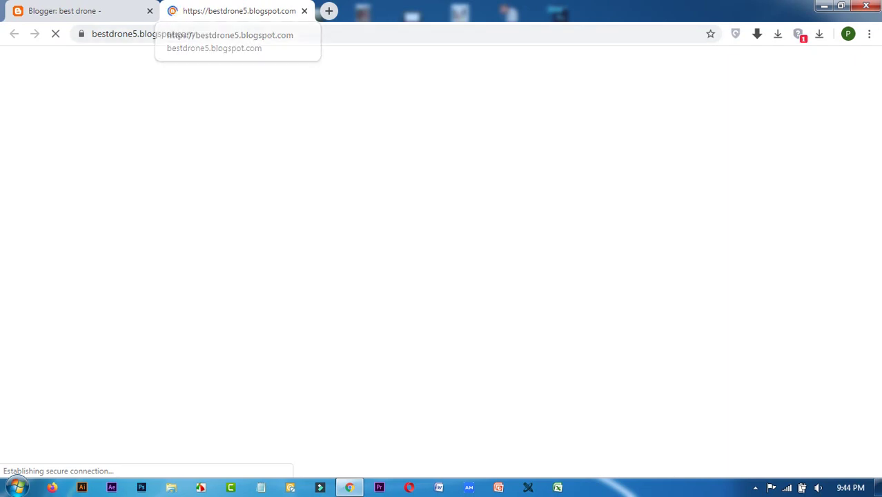
key(ctrl+shift+Tab)
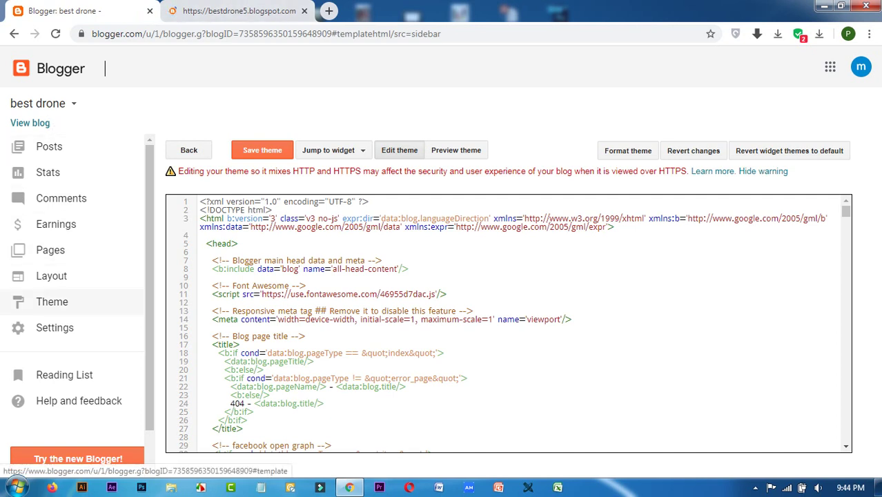
click(52, 301)
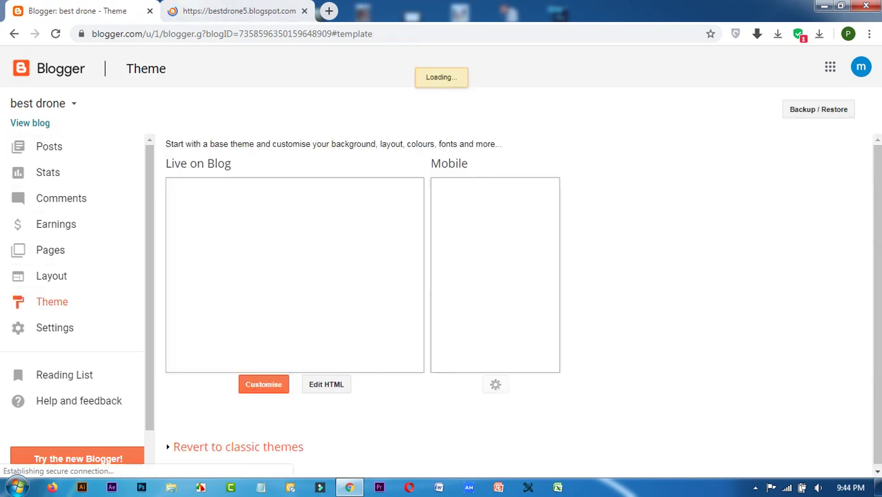
Step: Examine the layout, recent posts, popular posts and categories on the live best drone blog
key(ctrl+Tab)
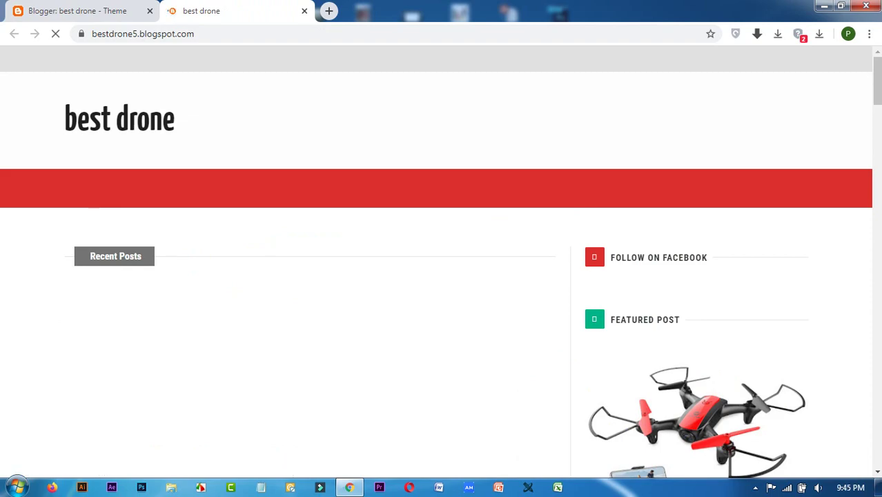
scroll(442, 262, down, 7)
scroll(442, 262, down, 5)
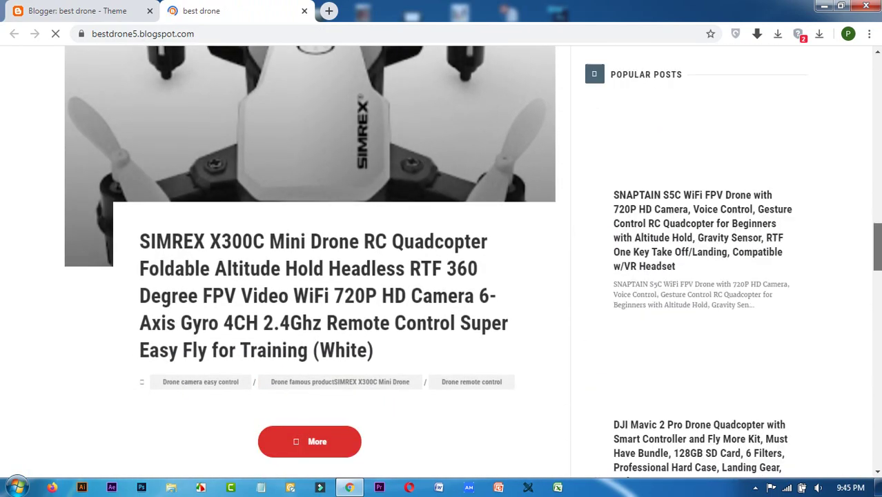
scroll(442, 262, up, 10)
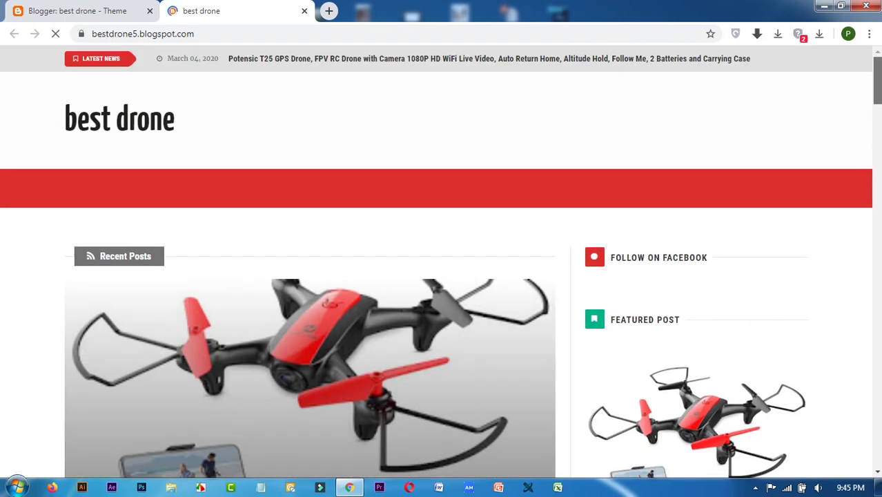
scroll(442, 262, down, 10)
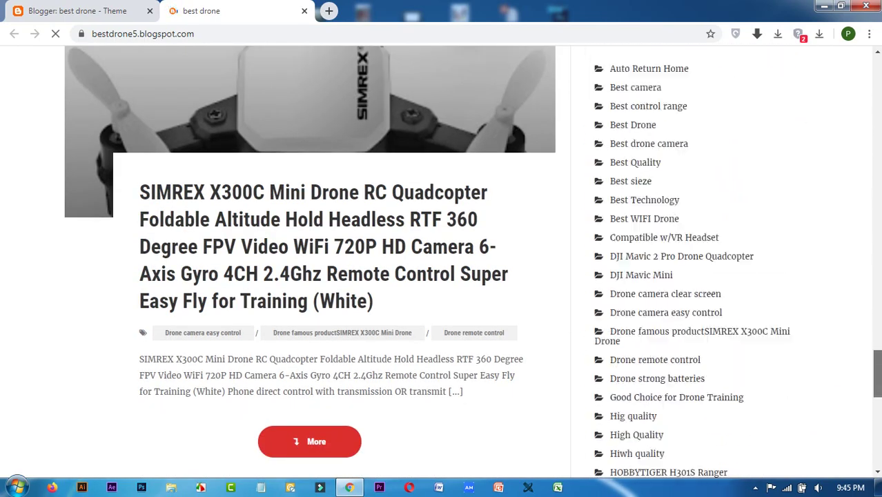
scroll(442, 262, down, 4)
scroll(442, 262, up, 3)
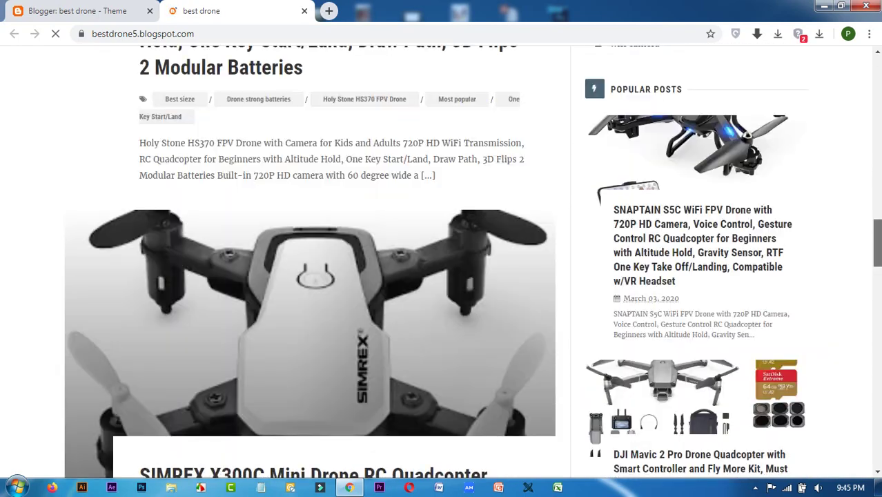
Step: Replace the entire theme HTML of the best drone blog with the copied theme code
scroll(441, 262, up, 10)
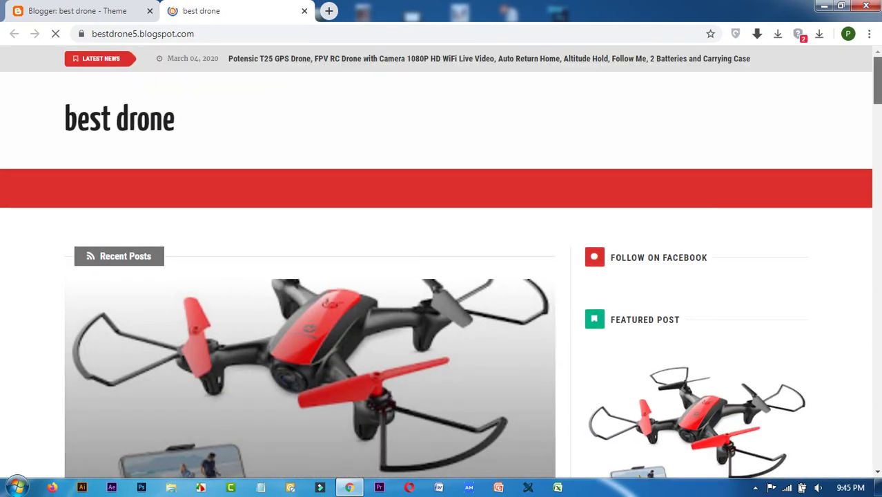
key(ctrl+shift+Tab)
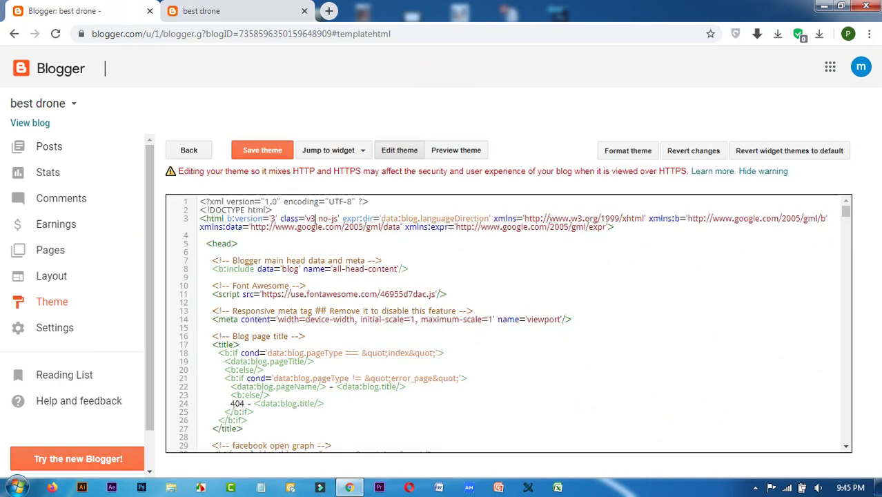
key(ctrl+a)
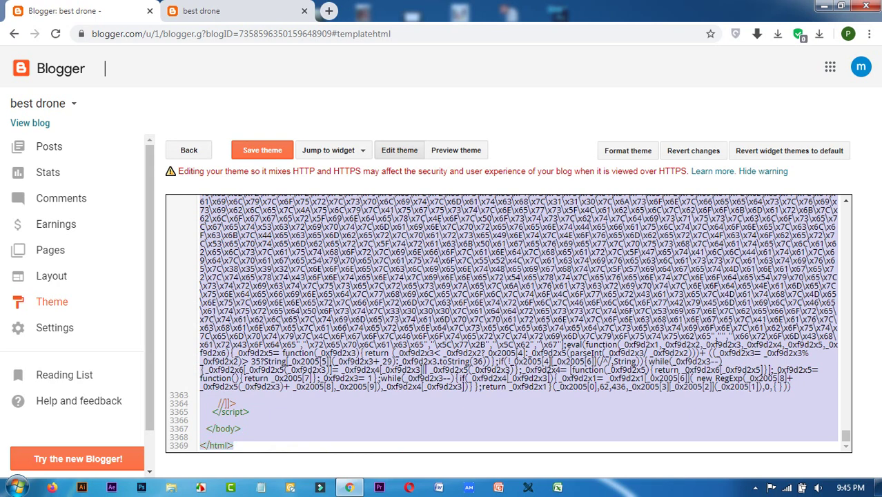
key(BackSpace)
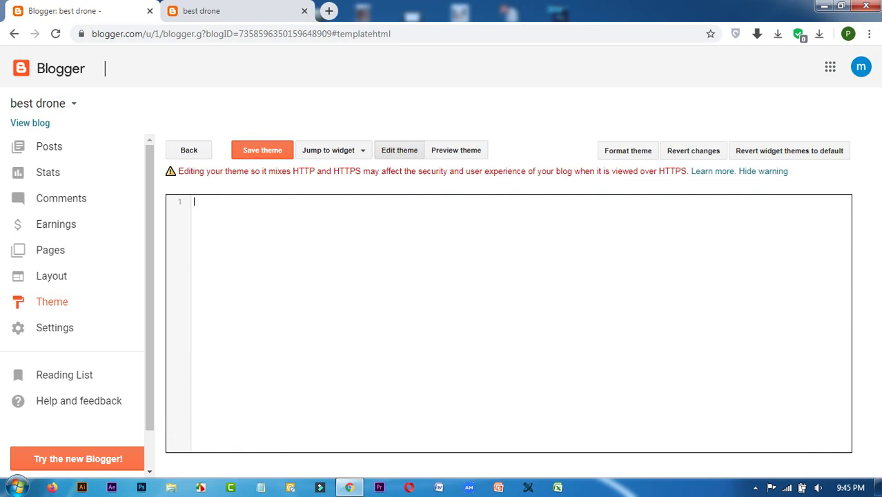
key(ctrl+v)
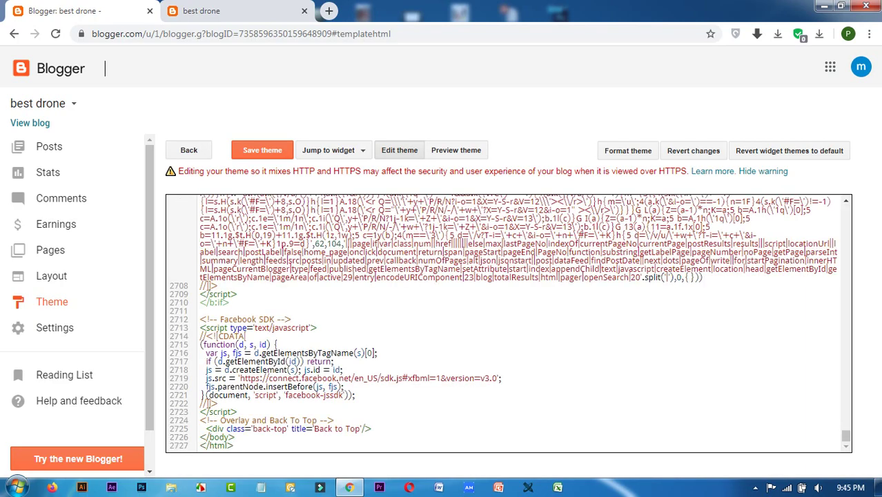
Step: Save the pasted theme and reload the live best drone blog
drag(845, 435, 846, 210)
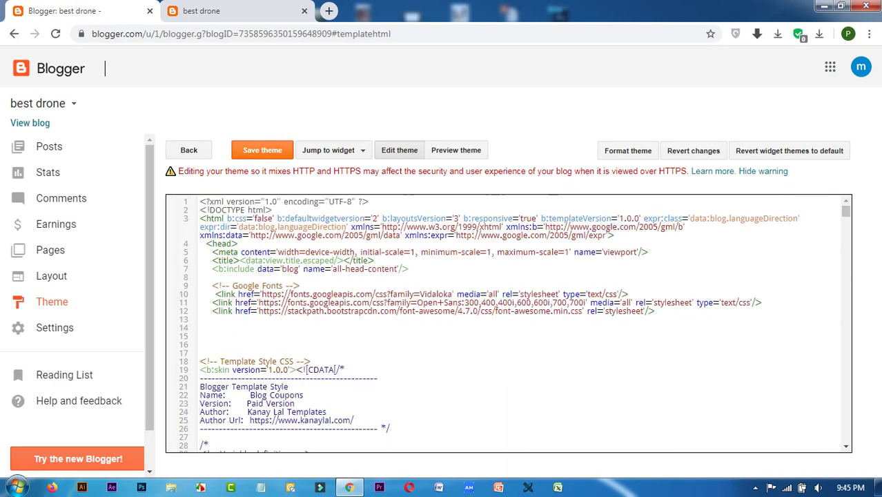
click(263, 150)
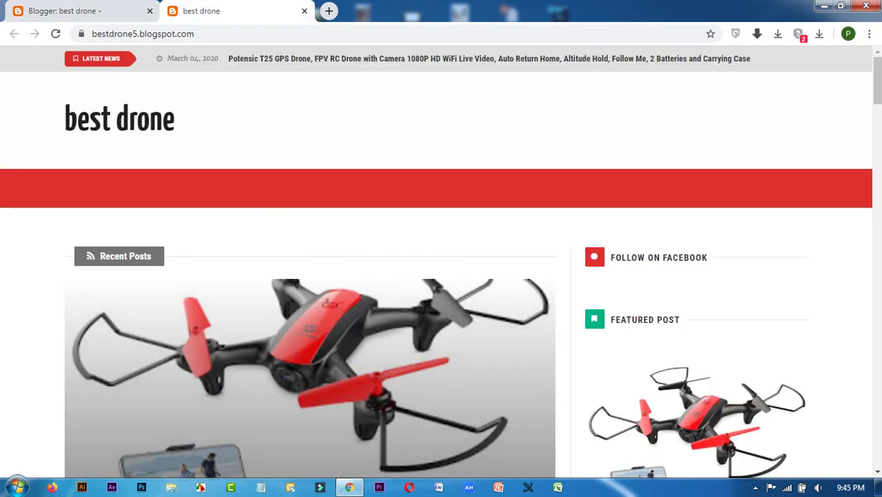
right_click(368, 121)
click(388, 162)
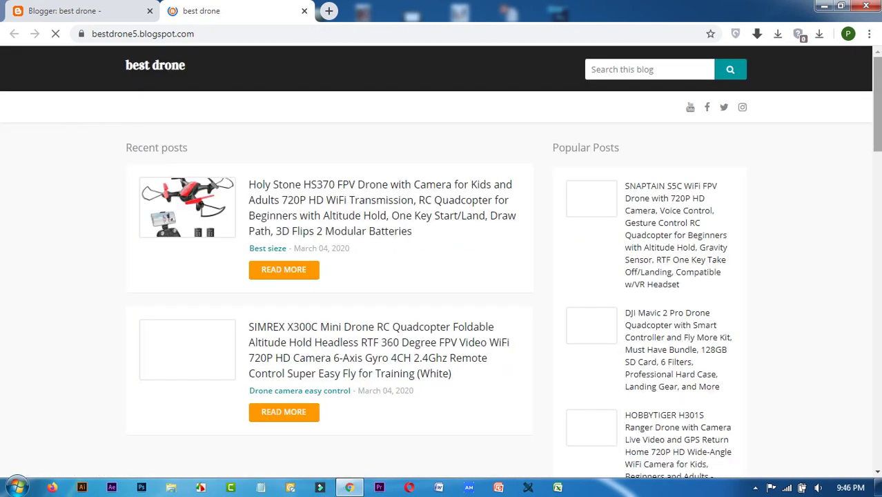
Step: Examine the new theme on the live blog, from the header menu and featured posts to the sidebar and footer
scroll(442, 262, down, 15)
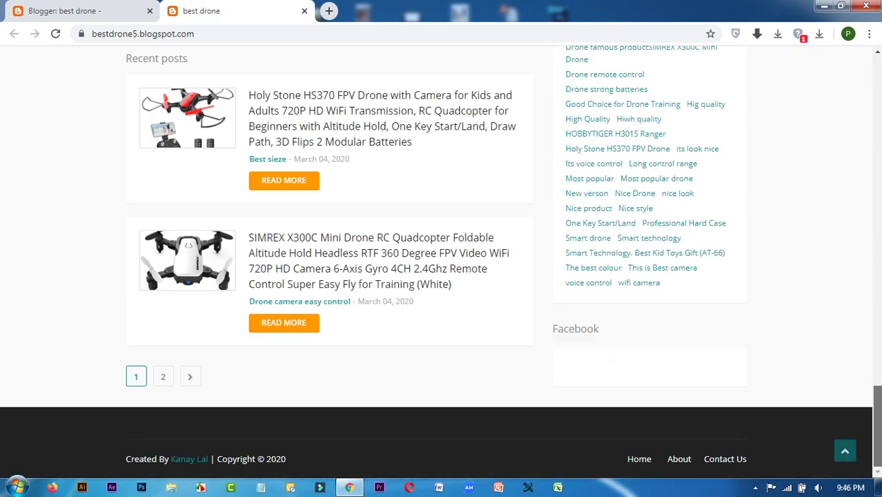
key(Home)
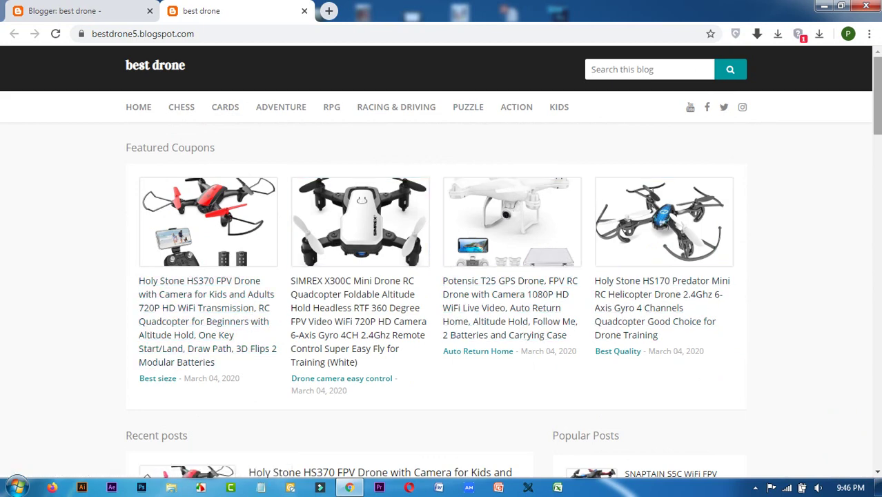
scroll(442, 263, down, 2)
scroll(441, 262, down, 10)
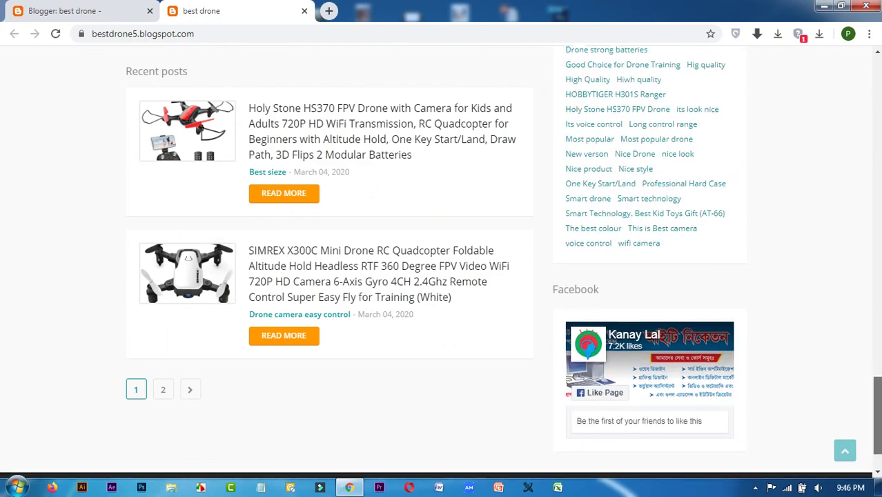
scroll(442, 262, up, 15)
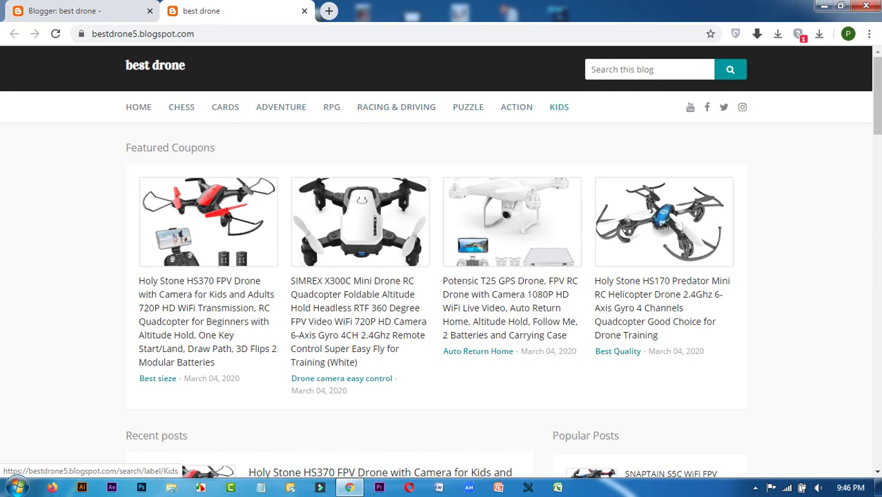
scroll(559, 107, down, 5)
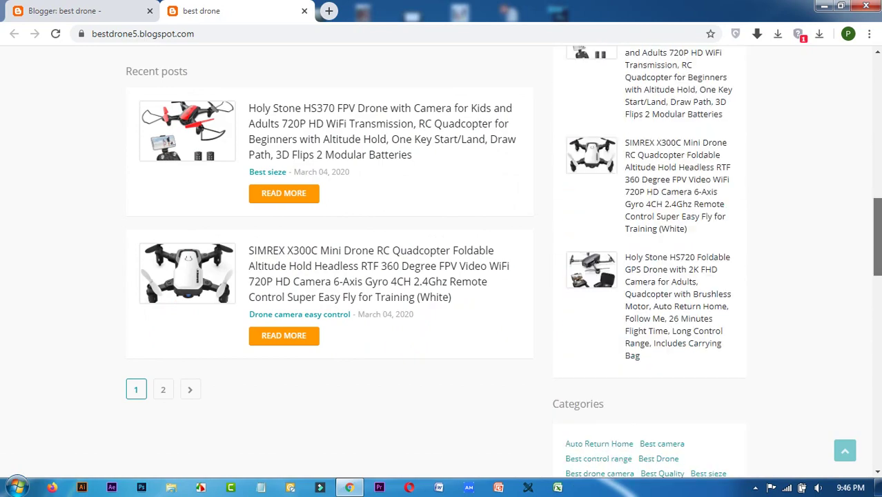
scroll(442, 262, up, 2)
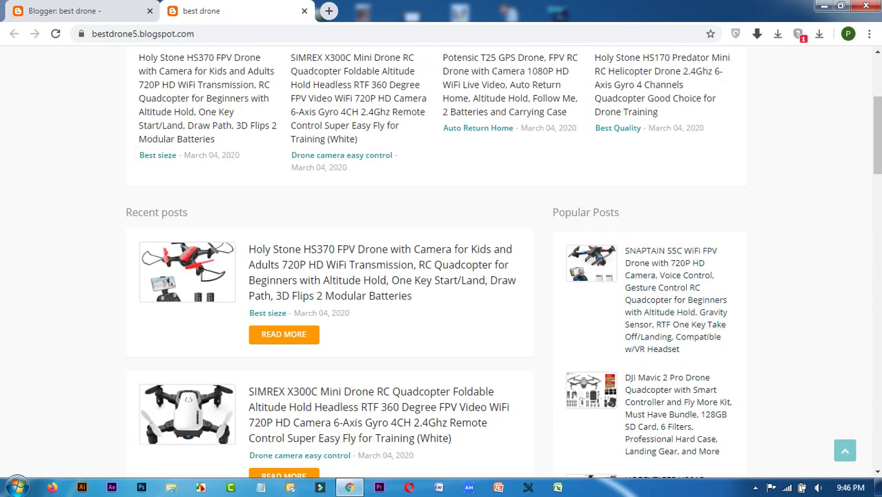
scroll(442, 262, down, 2)
scroll(442, 262, up, 5)
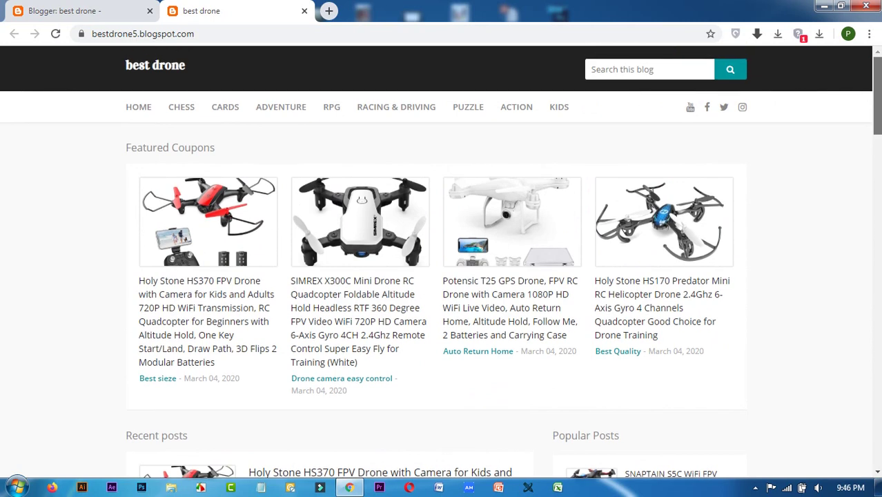
Step: Open the Main Menu's Link List gadget from the best drone Layout page and look through its links
key(ctrl+1)
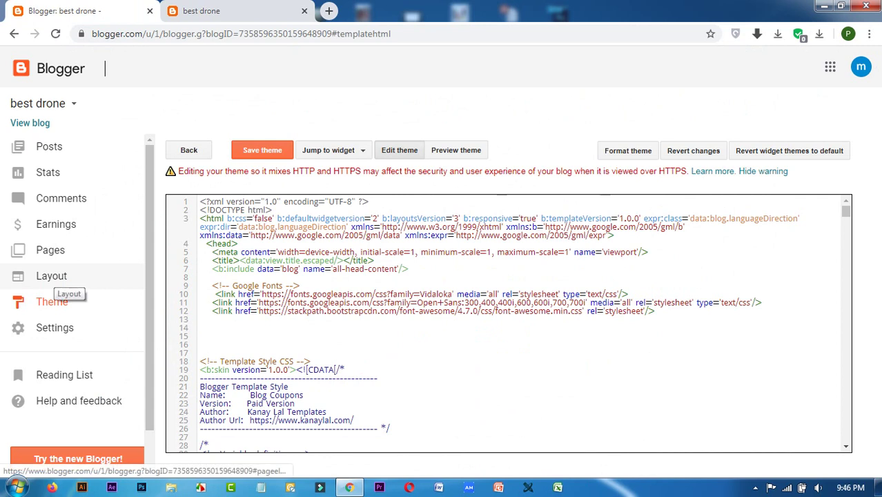
click(51, 276)
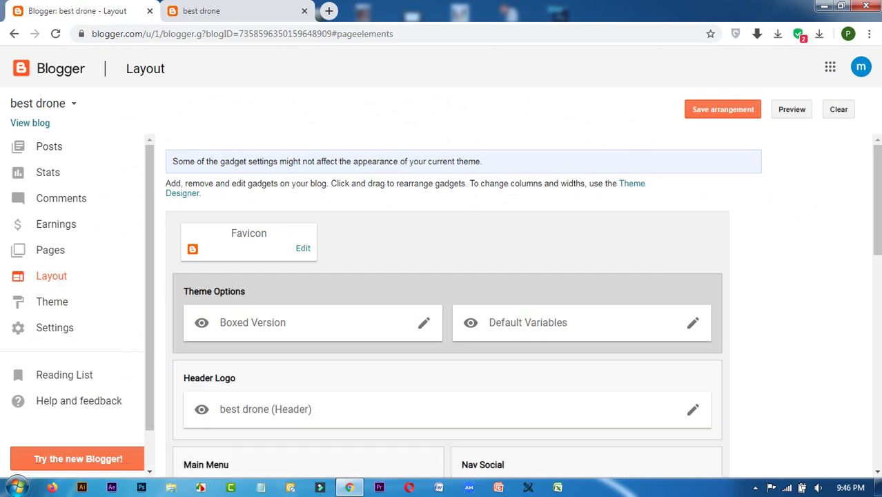
scroll(447, 306, down, 3)
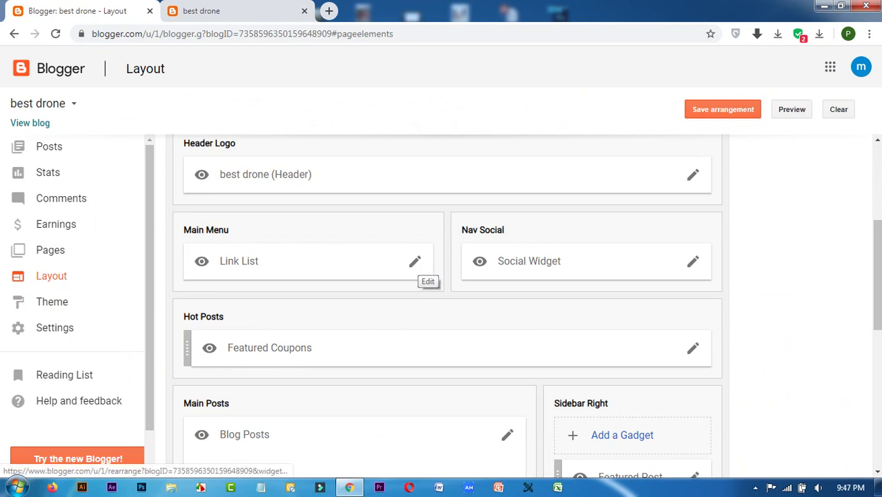
click(415, 263)
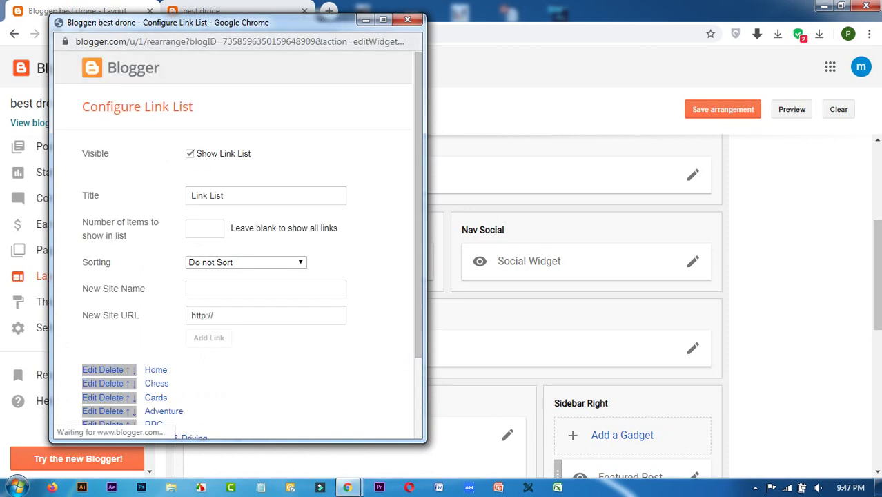
drag(426, 228, 371, 227)
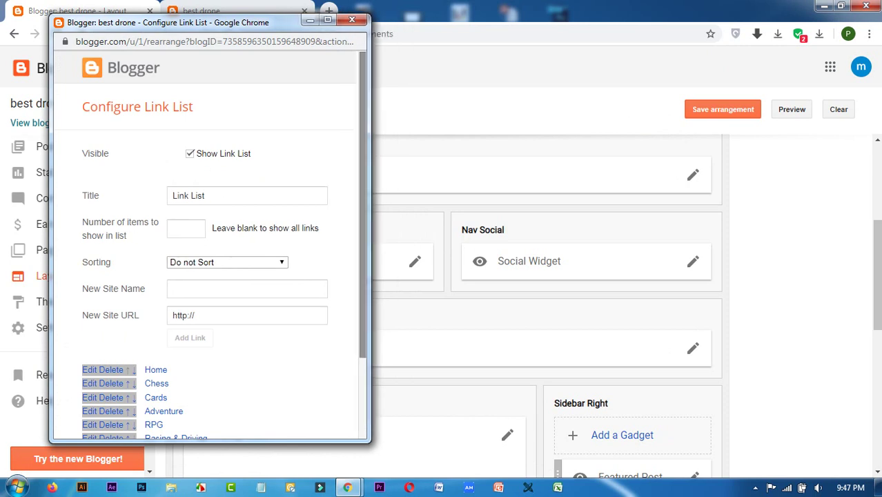
scroll(362, 207, down, 3)
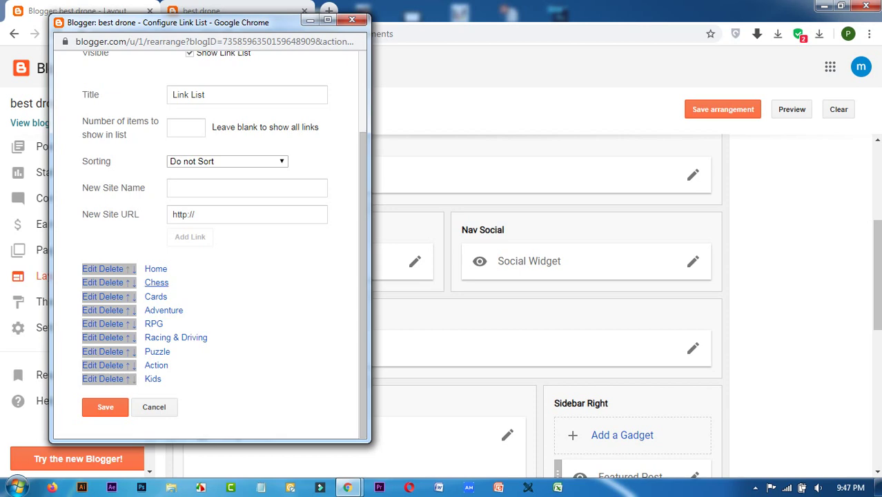
Step: Check the navigation menu on the live blog and return to the gadgets on the Layout page
click(207, 10)
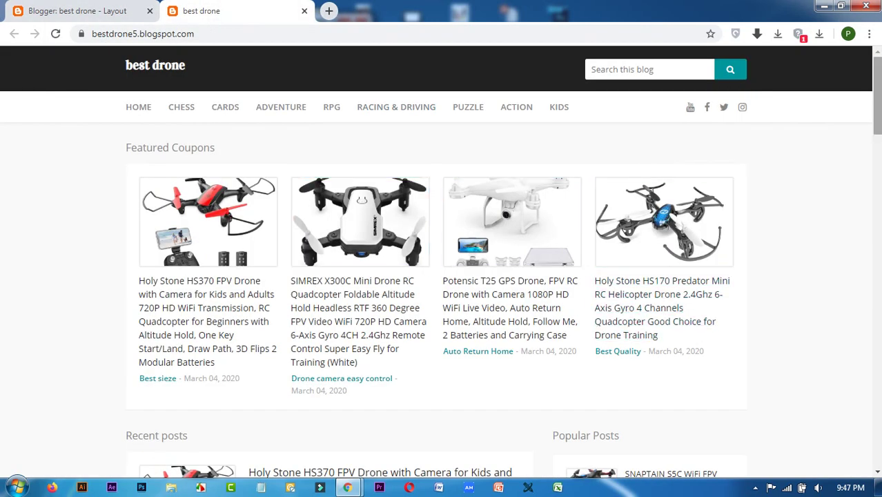
mouse_move(877, 96)
mouse_down()
mouse_move(876, 148)
mouse_move(877, 96)
mouse_up()
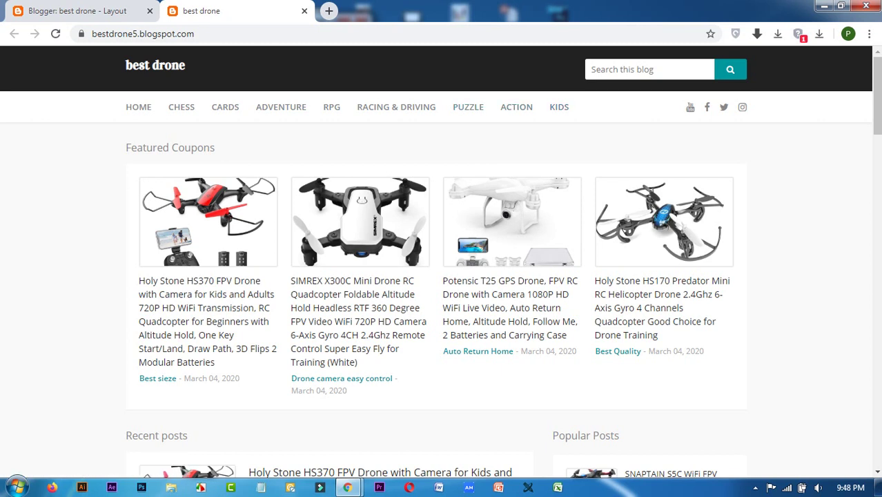
key(ctrl+1)
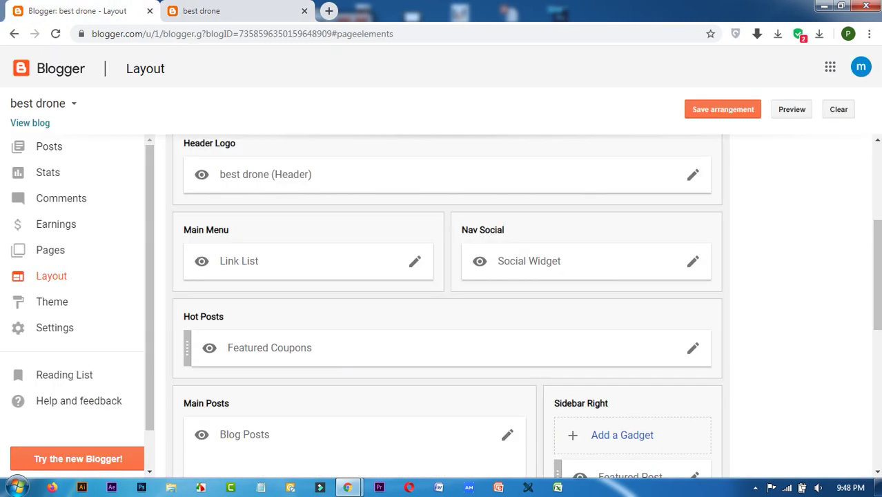
scroll(447, 304, down, 1)
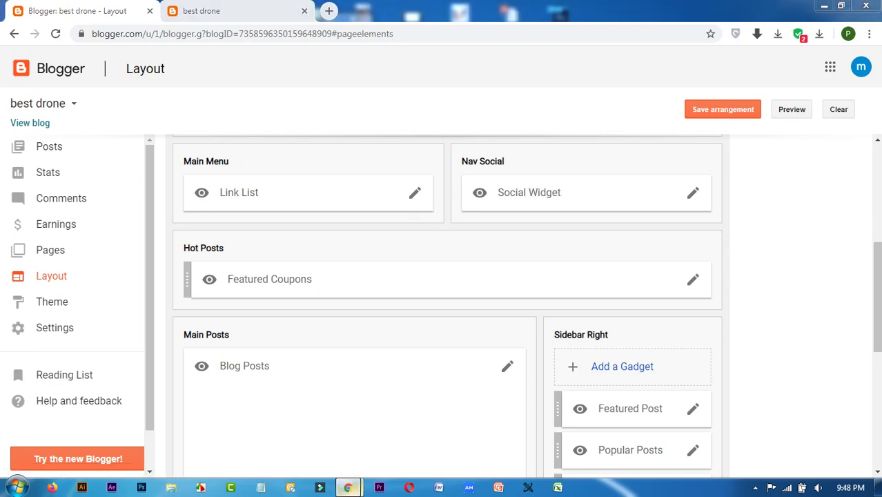
Step: Open the Chess entry of the Main Menu link list for editing and inspect its name and label URL
mouse_move(347, 488)
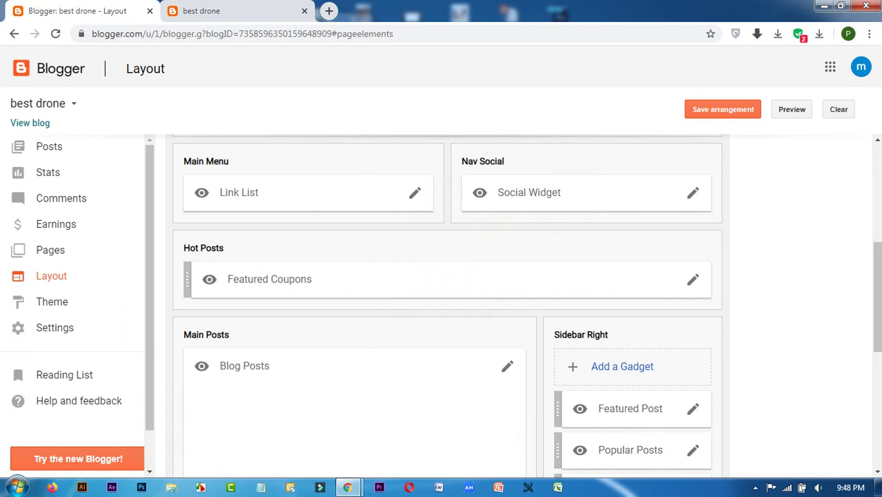
click(415, 193)
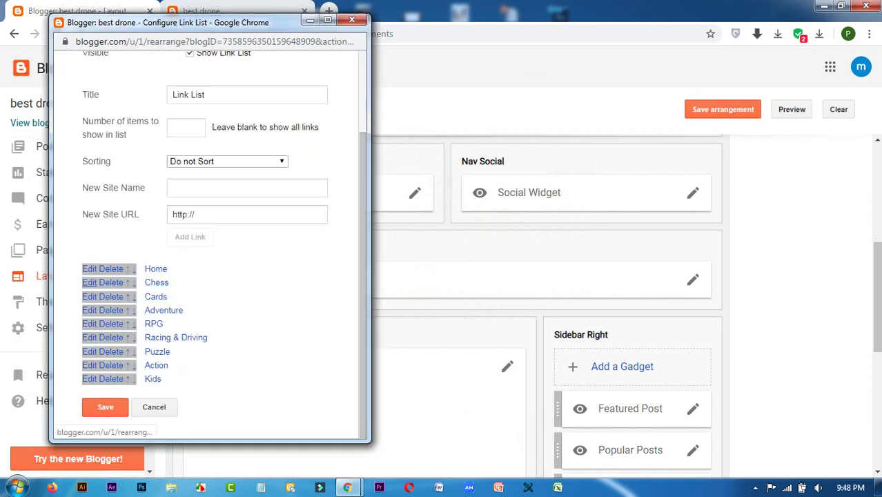
click(90, 282)
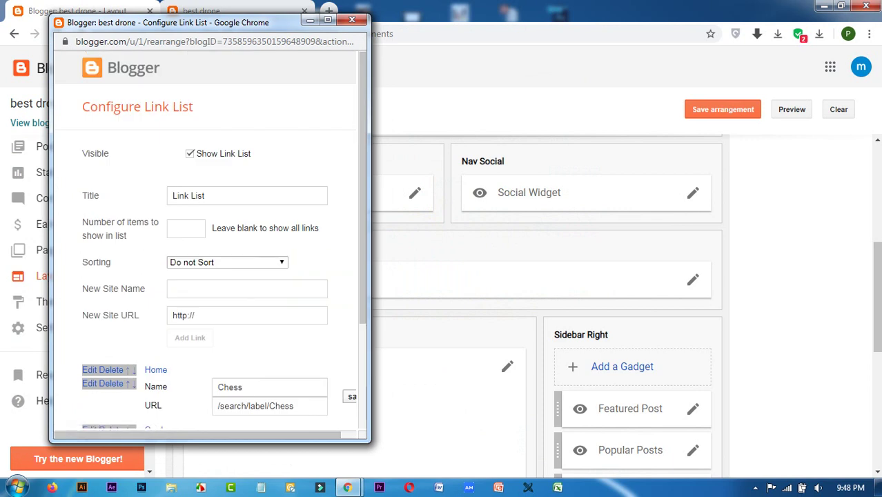
scroll(207, 242, down, 3)
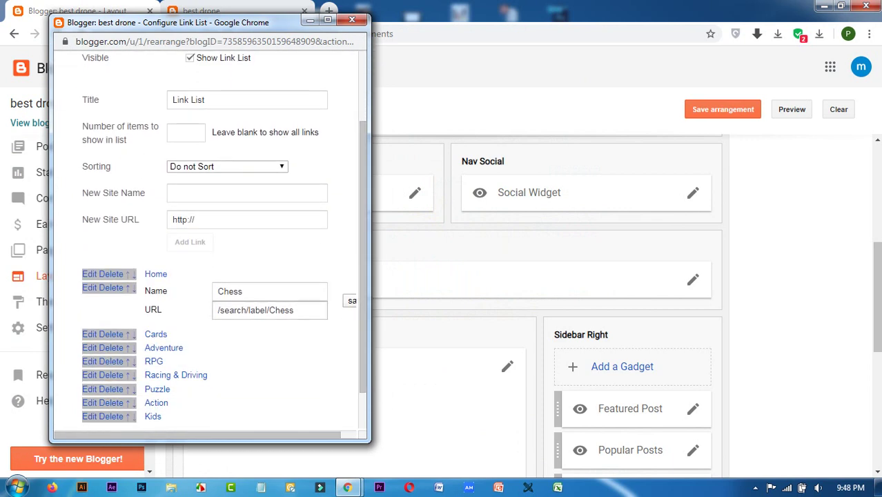
drag(294, 310, 270, 310)
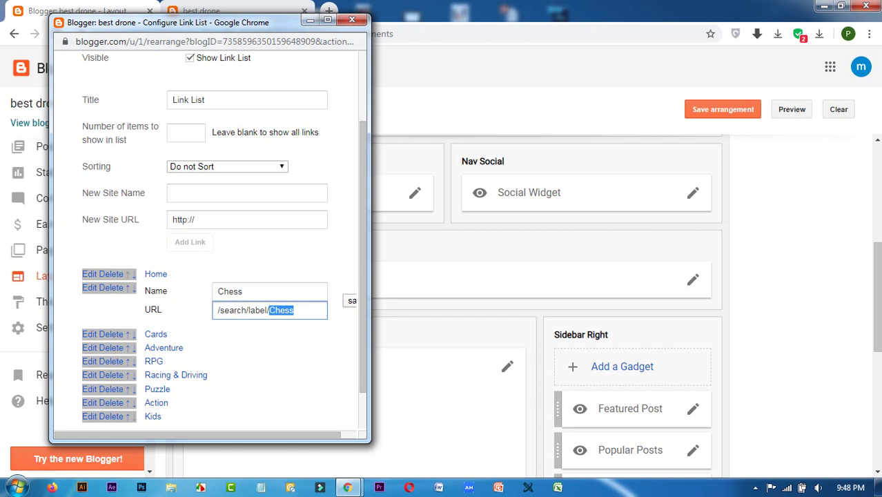
drag(267, 310, 219, 310)
click(294, 310)
drag(294, 310, 270, 310)
double_click(230, 291)
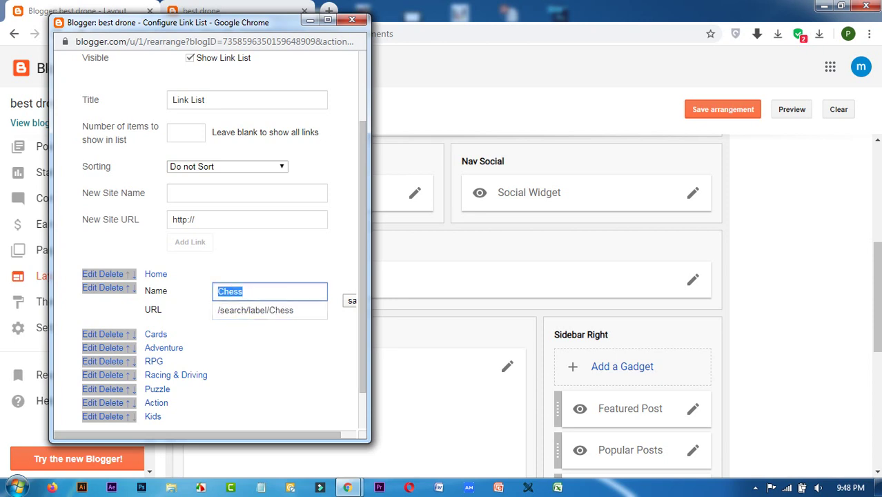
Step: Look through the category and tag labels in the live best drone blog's sidebar
click(201, 11)
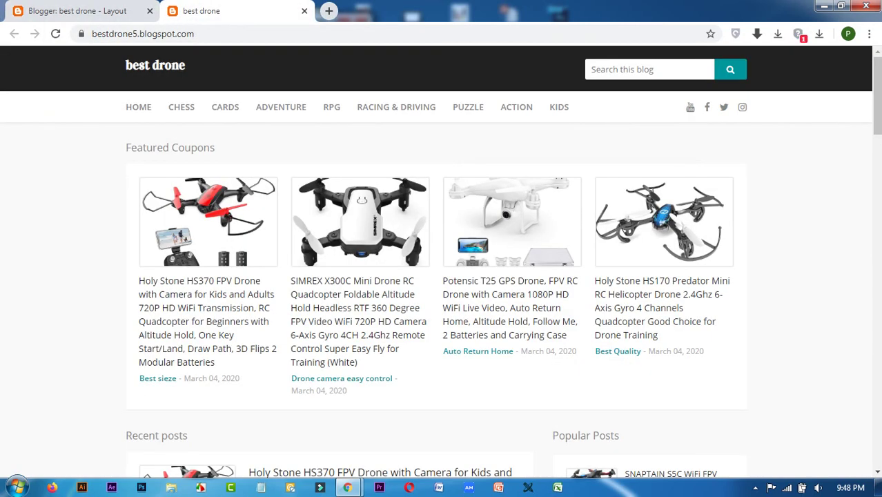
scroll(440, 262, down, 5)
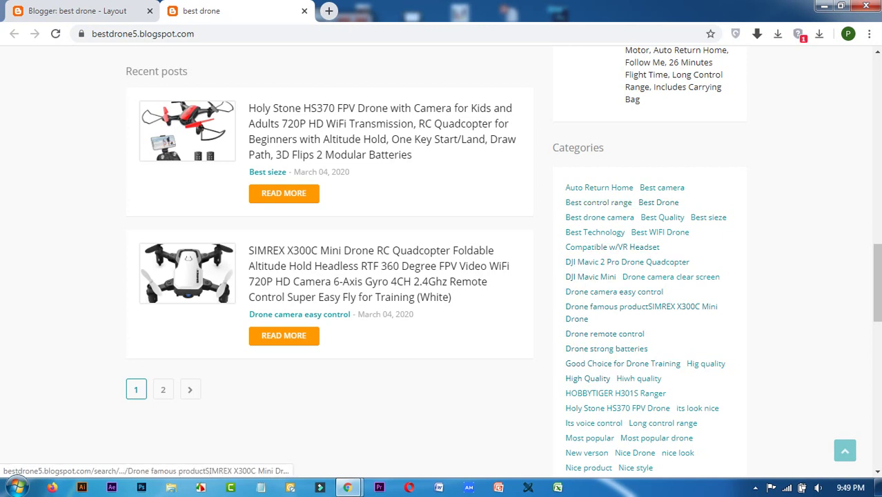
scroll(718, 290, down, 5)
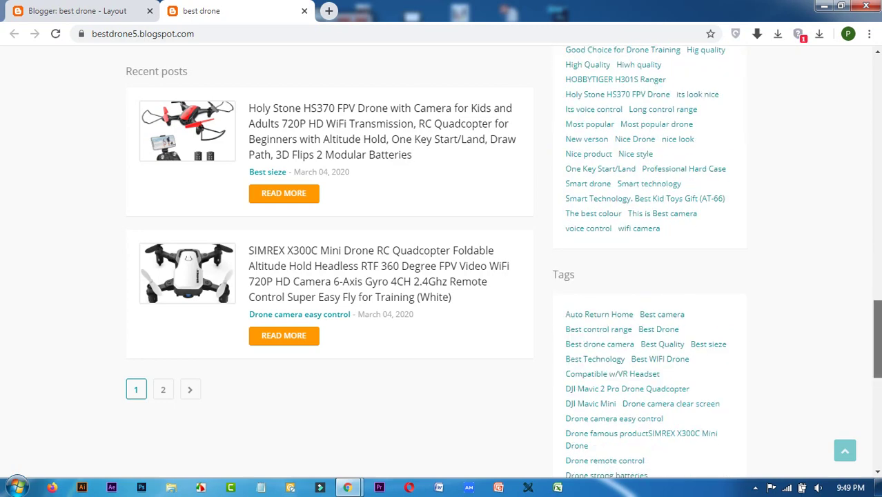
scroll(649, 277, down, 2)
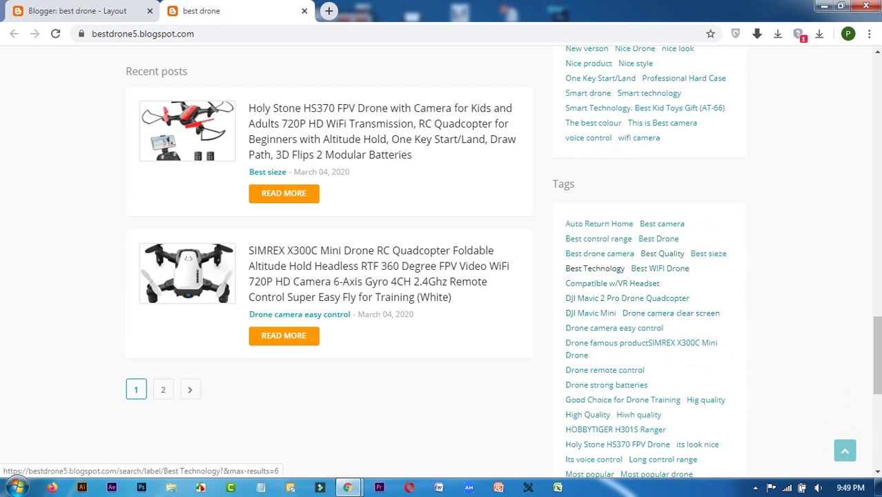
Step: Open the Best Technology tag's page on the live blog and try to take the label path from its address
click(595, 268)
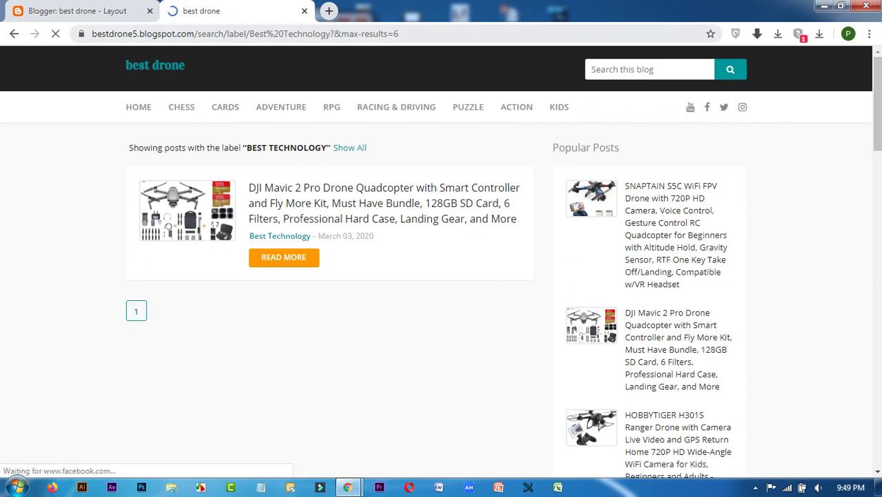
drag(330, 34, 196, 33)
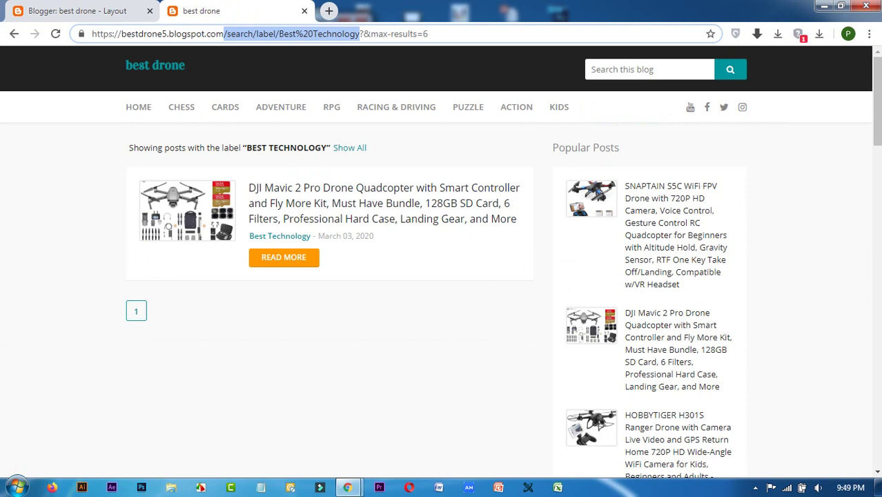
key(BackSpace)
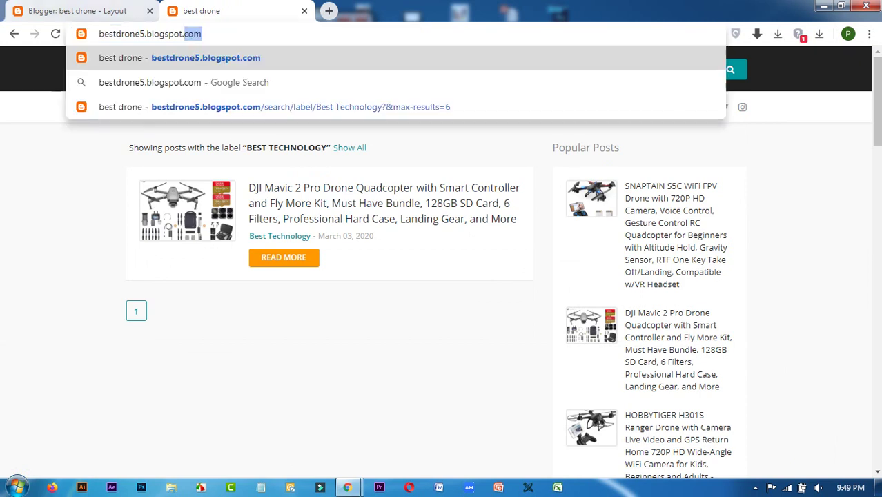
key(ctrl+Page_Up)
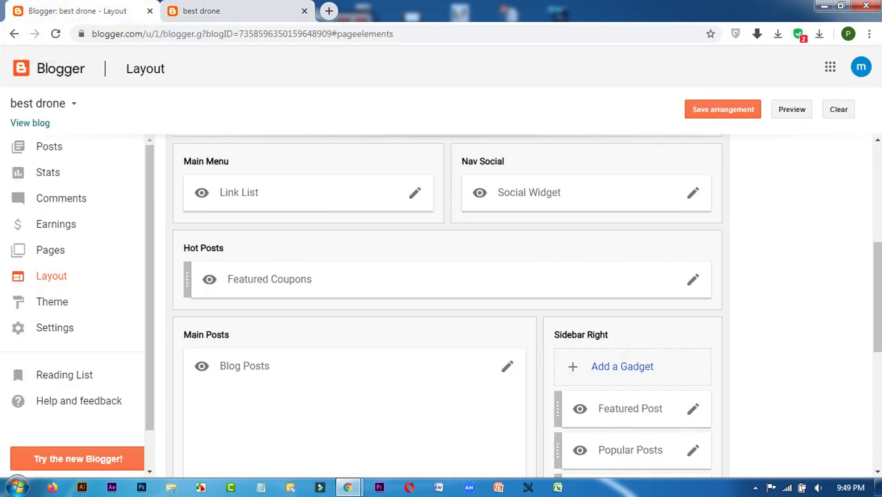
Step: Try to replace the Chess menu entry's URL with the label path taken from the live blog
key(alt+Tab)
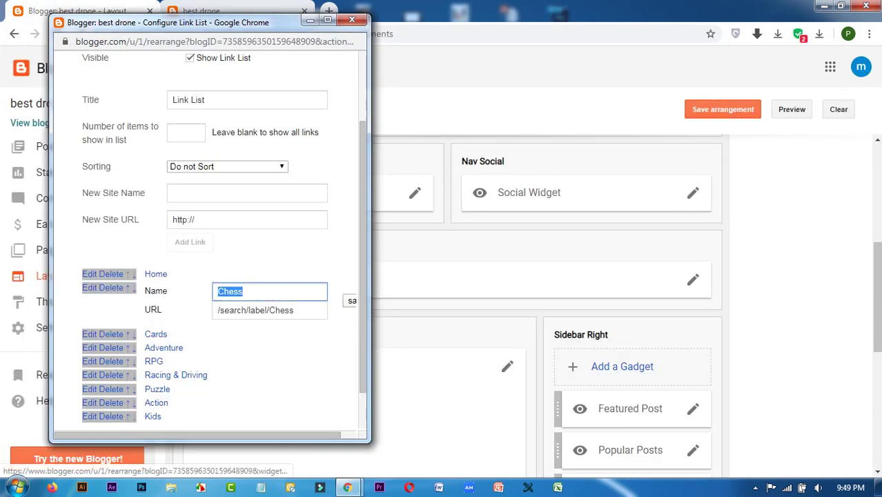
click(295, 310)
drag(294, 310, 218, 310)
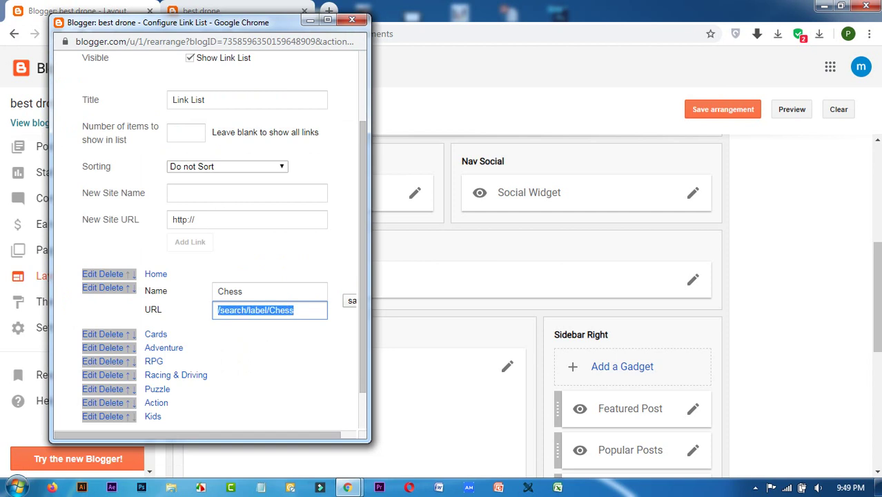
right_click(241, 311)
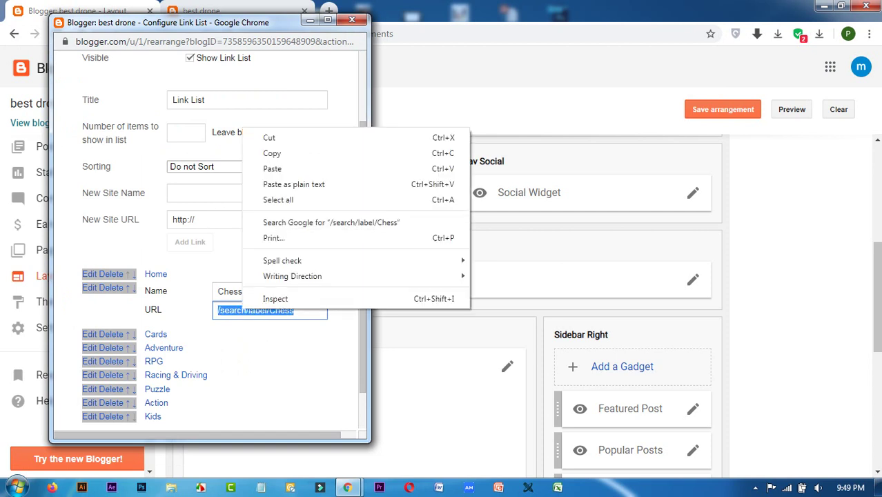
click(276, 168)
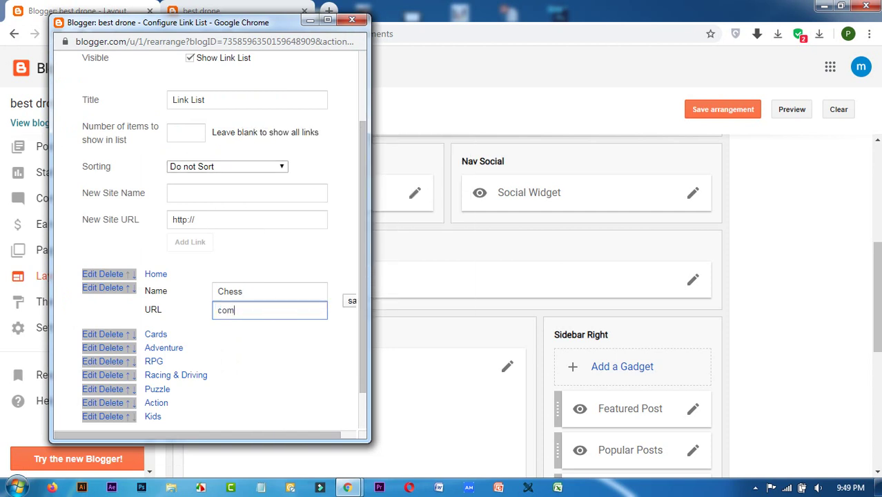
key(ctrl+a)
key(alt+Tab)
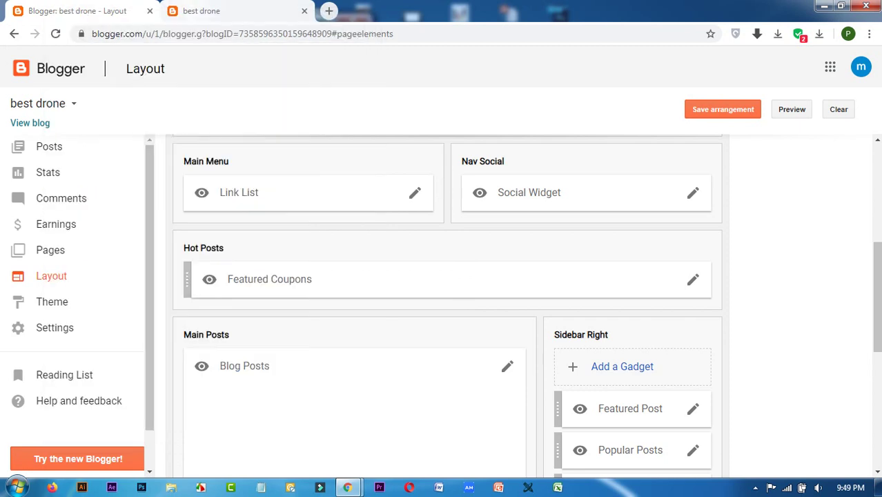
Step: Copy the link address of the Best Technology tag in the live blog's Tags section
key(ctrl+Tab)
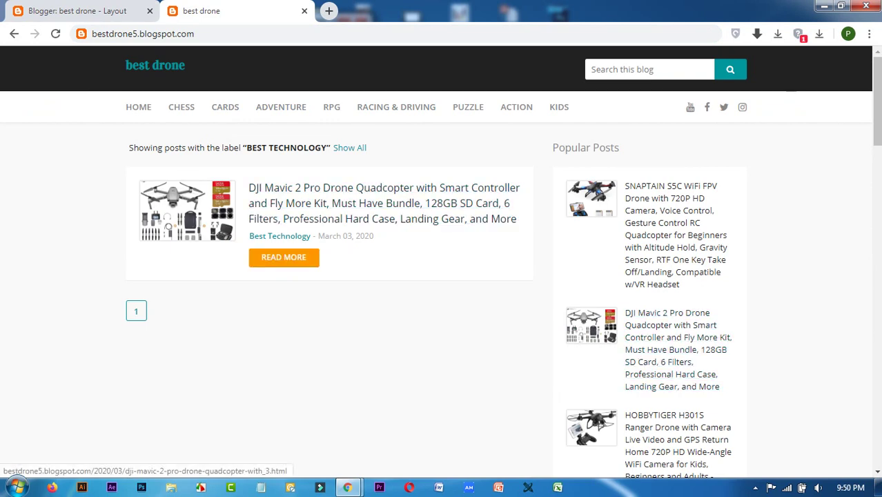
scroll(442, 276, down, 10)
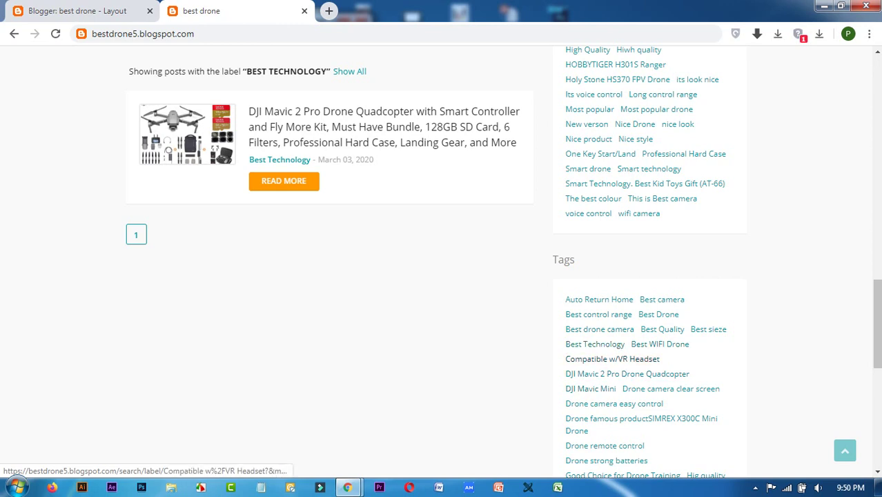
right_click(586, 346)
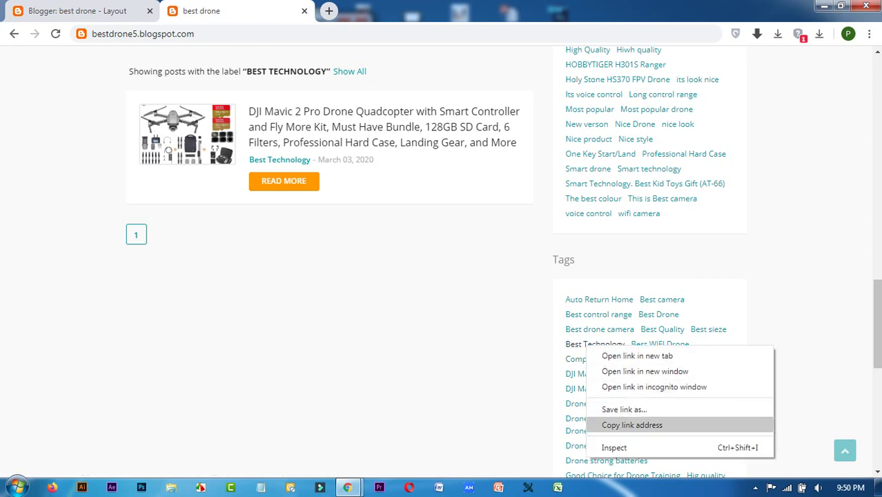
click(632, 425)
Step: Replace the Chess entry's URL in the Link List with the copied Best Technology tag link
click(77, 10)
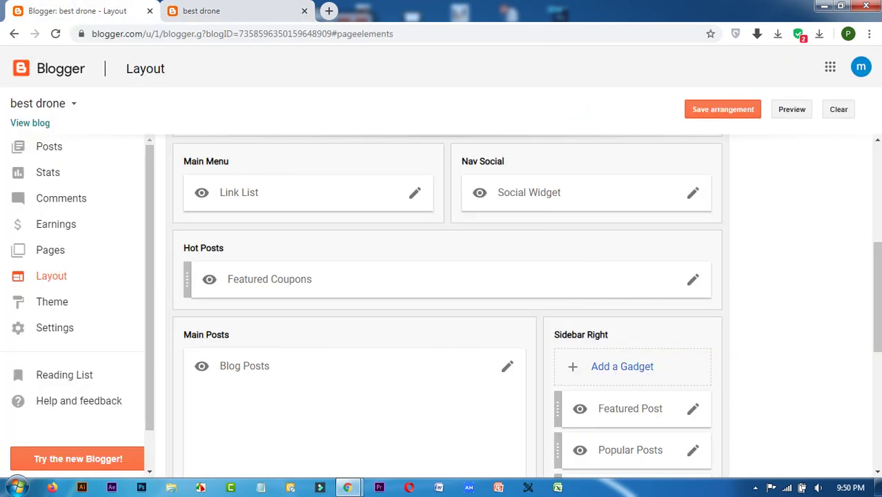
key(alt+Tab)
double_click(225, 310)
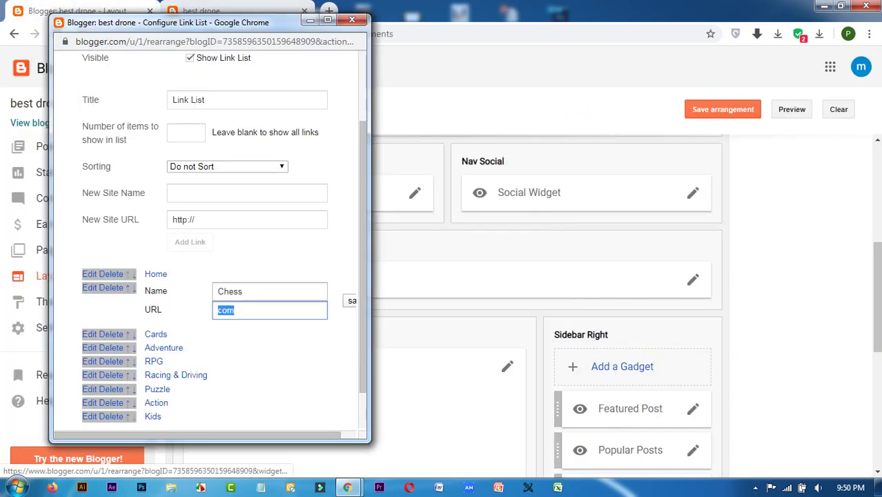
right_click(276, 310)
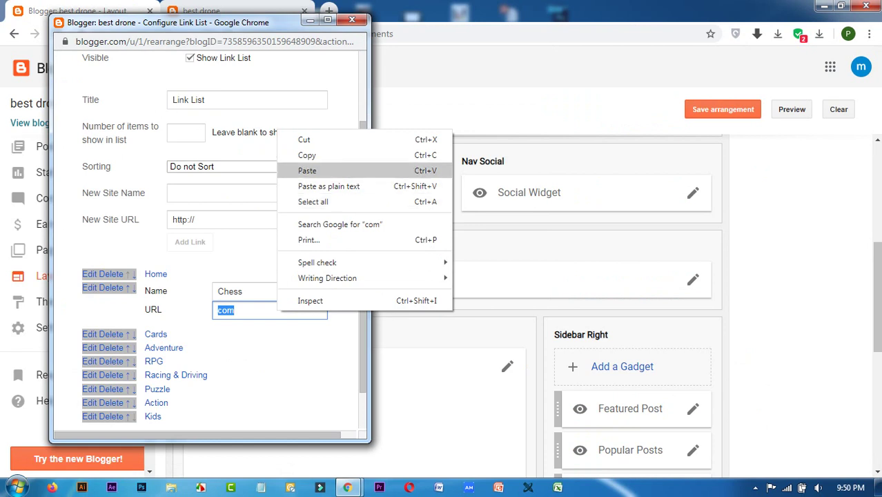
click(308, 171)
Step: Remove ?&max-results=6 from the end of the Chess entry's URL
click(262, 310)
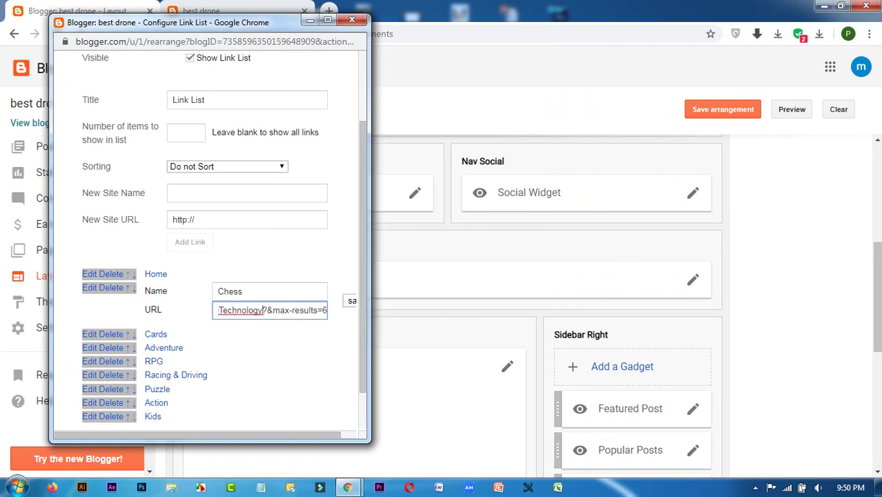
key(shift+End)
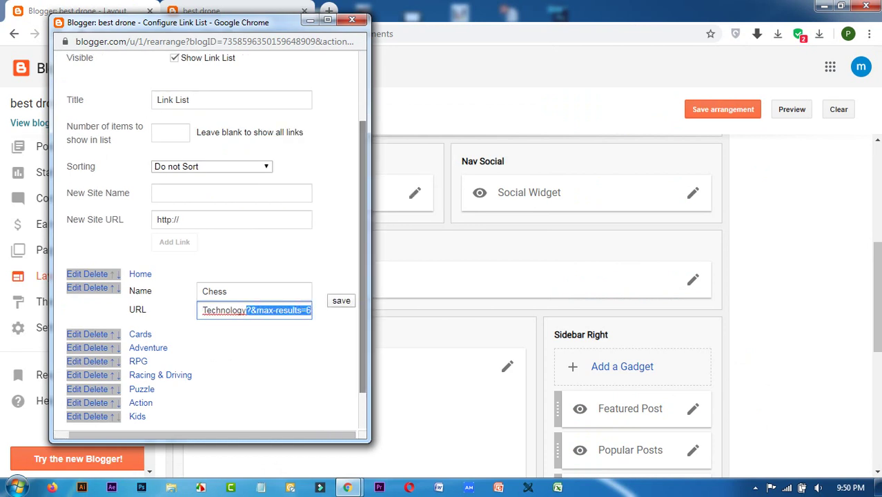
key(Delete)
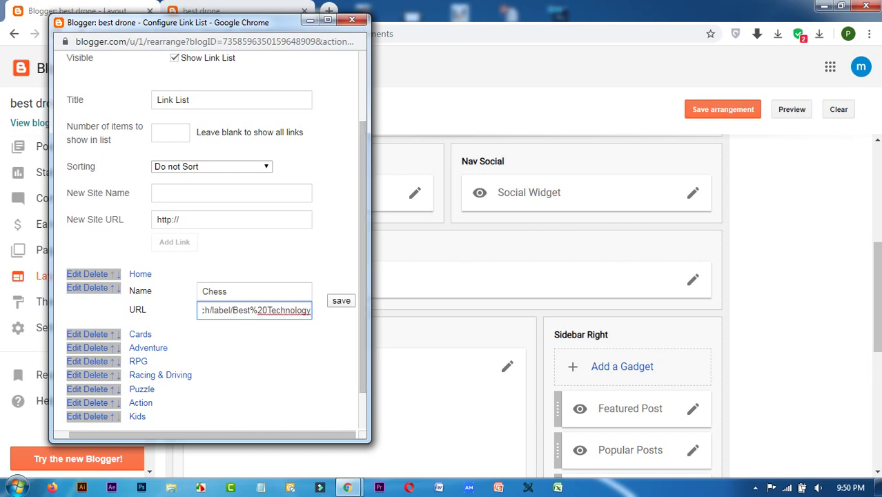
key(ctrl+a)
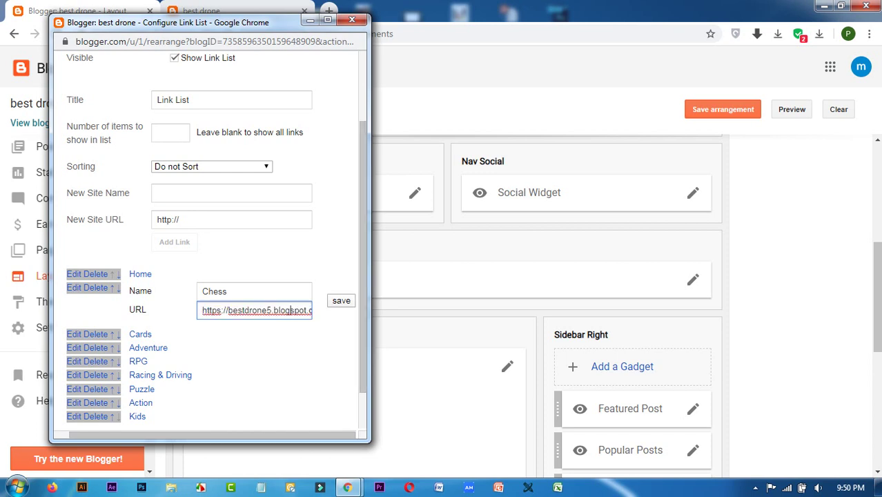
drag(290, 310, 317, 310)
click(223, 310)
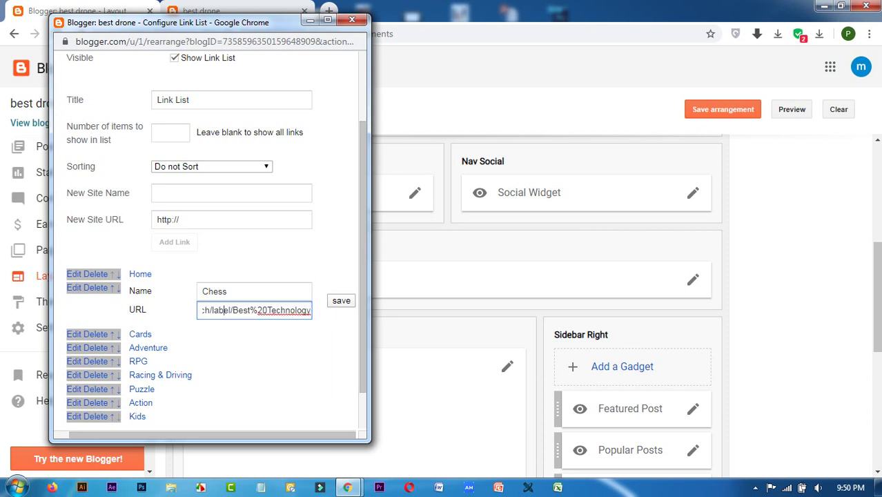
key(ctrl+a)
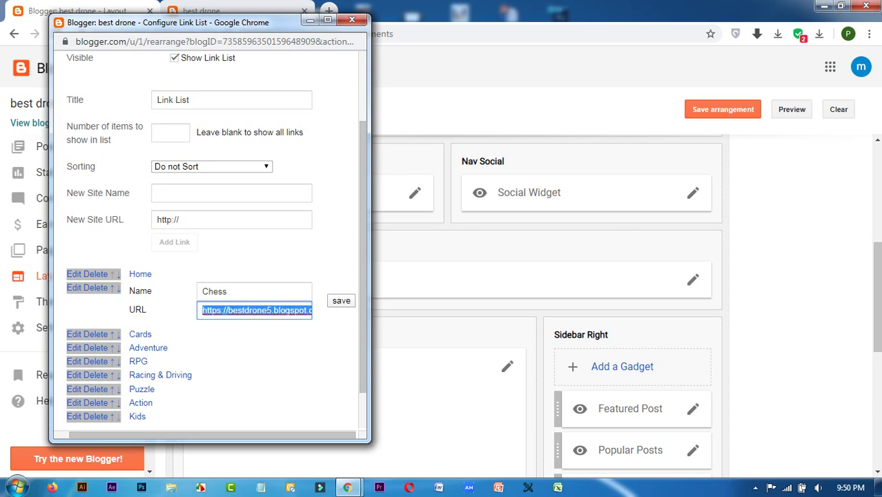
click(285, 310)
drag(202, 310, 248, 310)
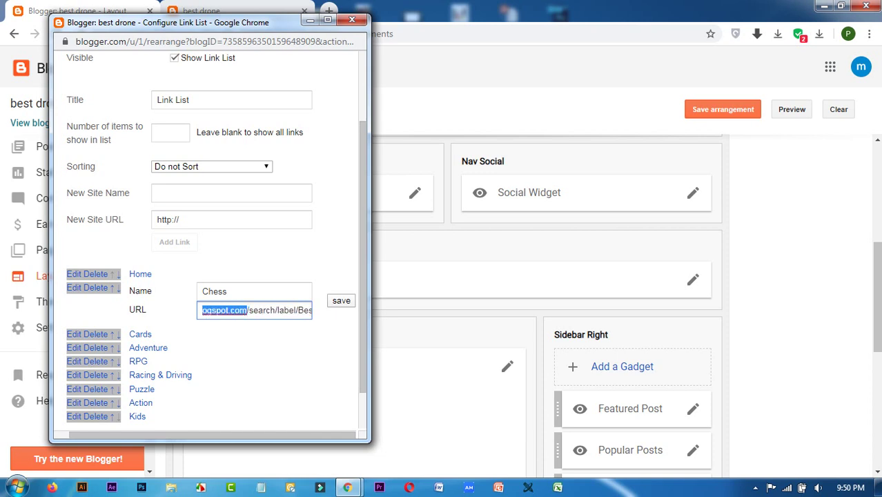
key(BackSpace)
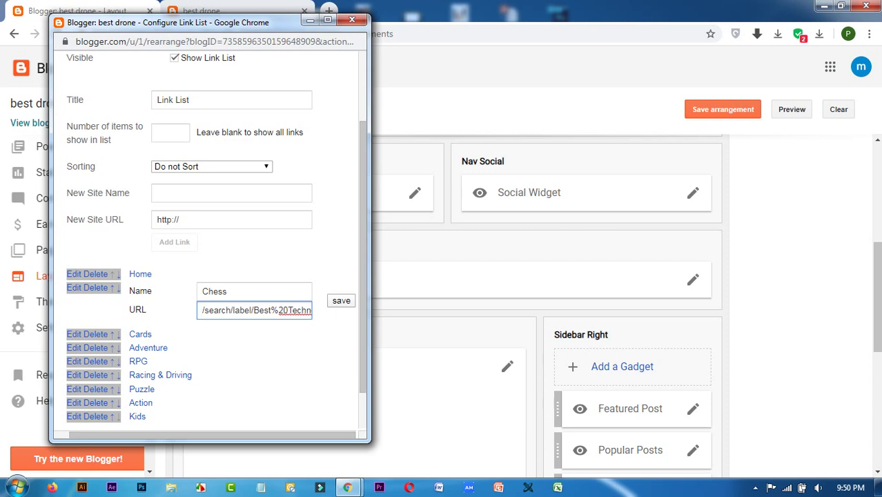
double_click(289, 310)
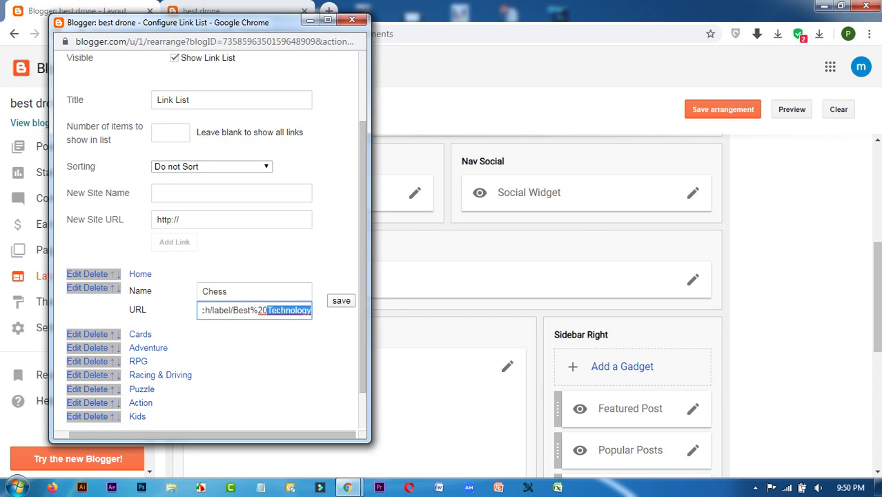
click(286, 310)
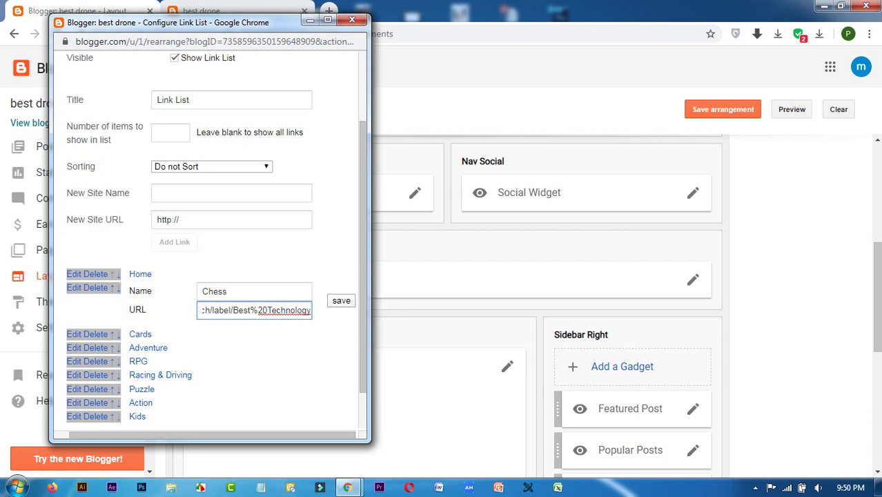
Step: Rename the Chess entry to Best Technology and save both the entry and the Link List gadget
drag(228, 292, 201, 291)
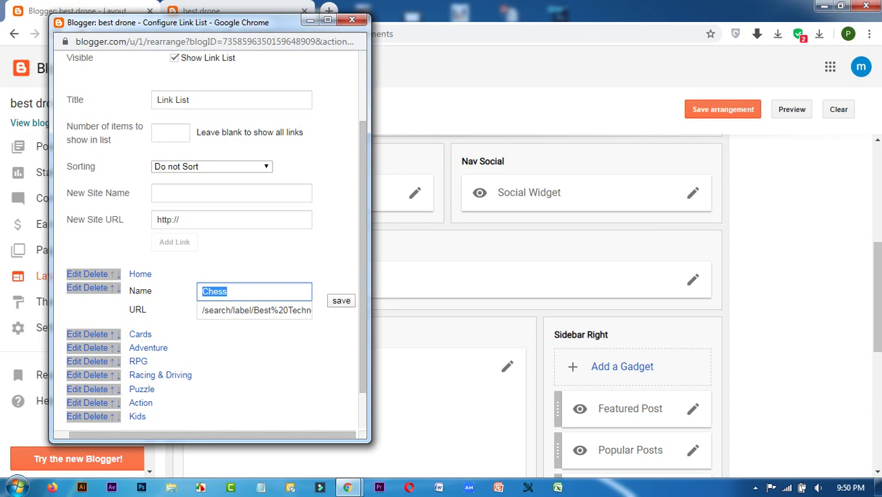
text(Best Techno)
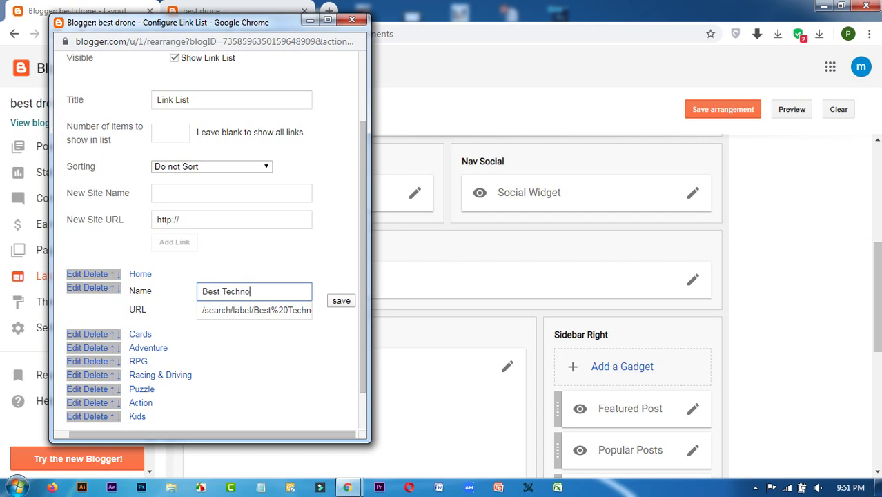
text(logy)
click(341, 300)
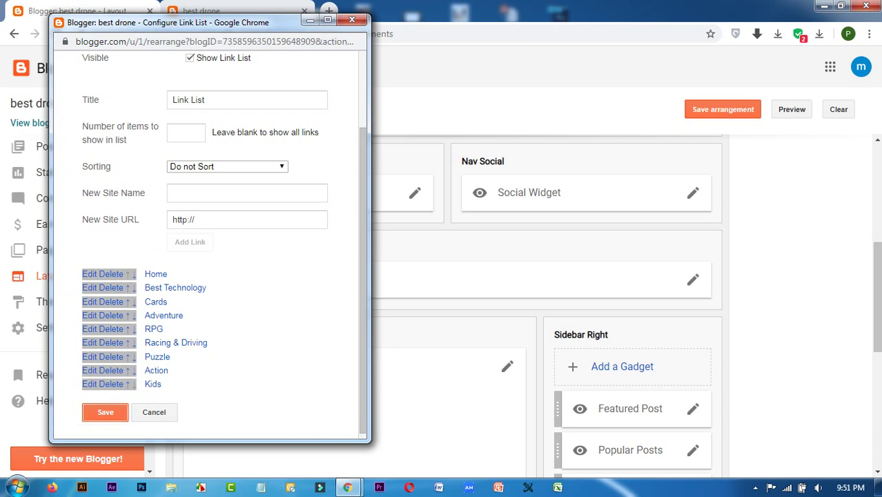
click(105, 412)
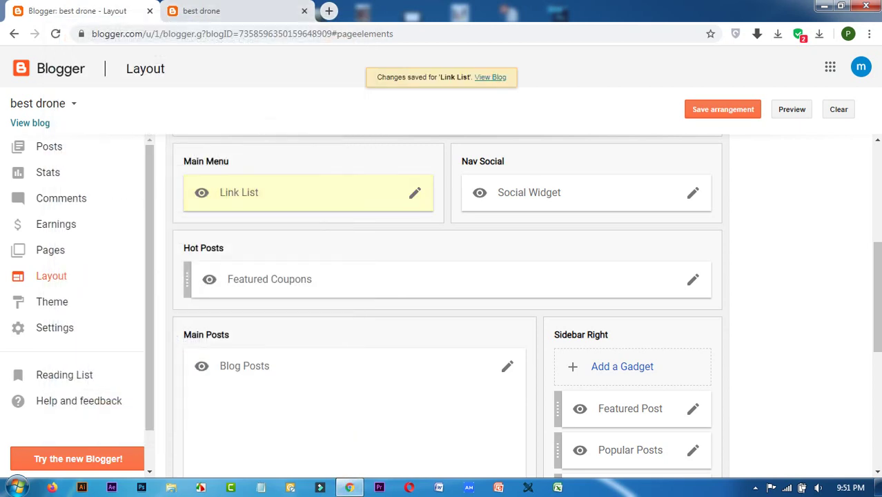
Step: Reload the live best drone blog and check its navigation menu for the edited entry
click(490, 76)
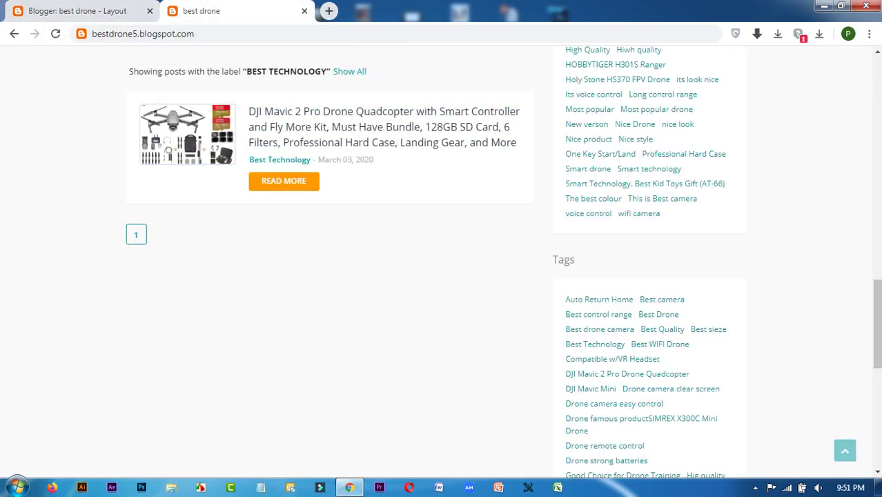
scroll(442, 276, up, 10)
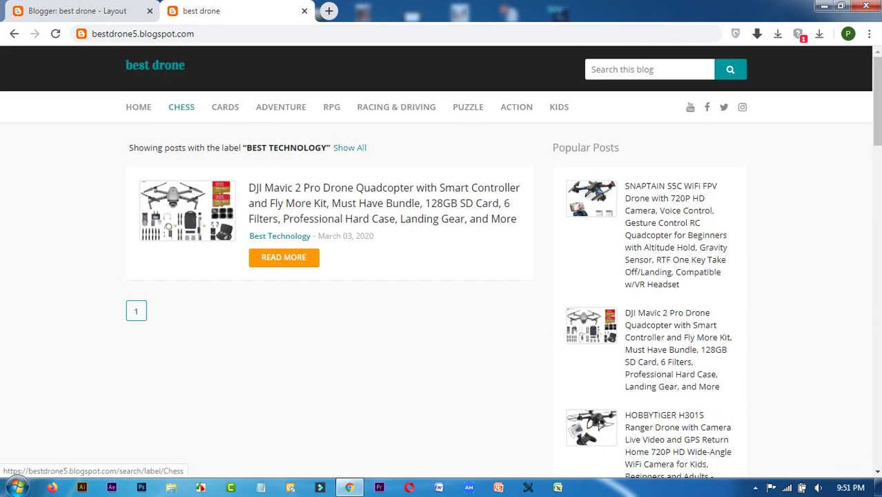
right_click(80, 138)
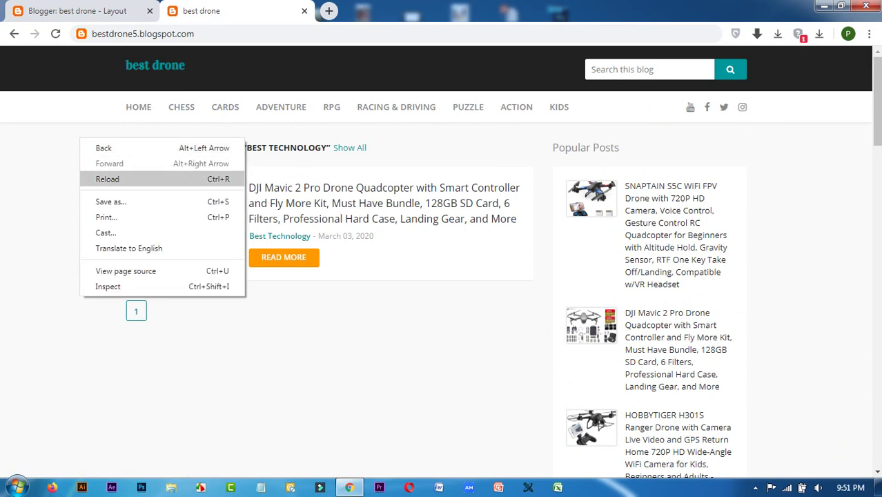
click(100, 175)
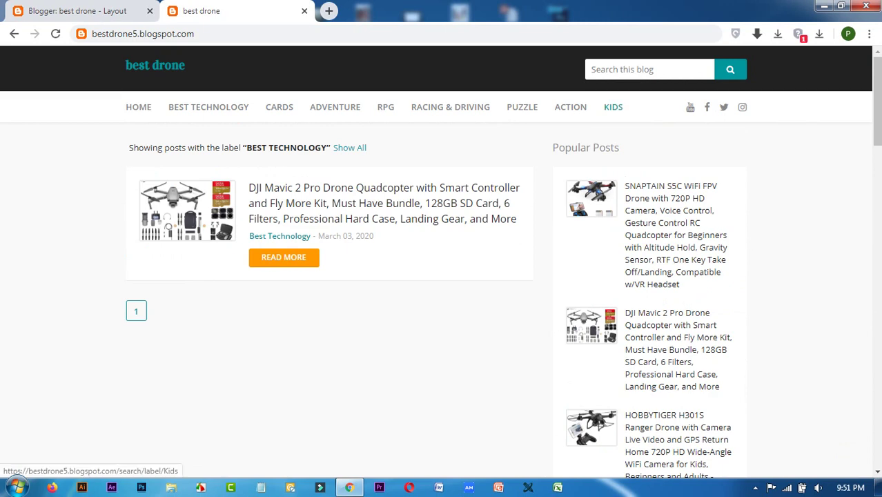
Step: Open the Main Menu's Link List gadget on the Layout page for adding a new link
key(ctrl+shift+Tab)
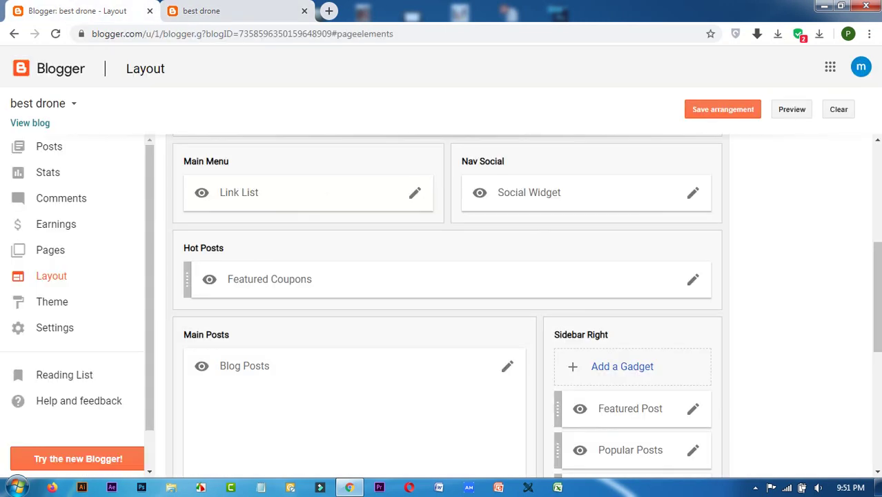
click(415, 192)
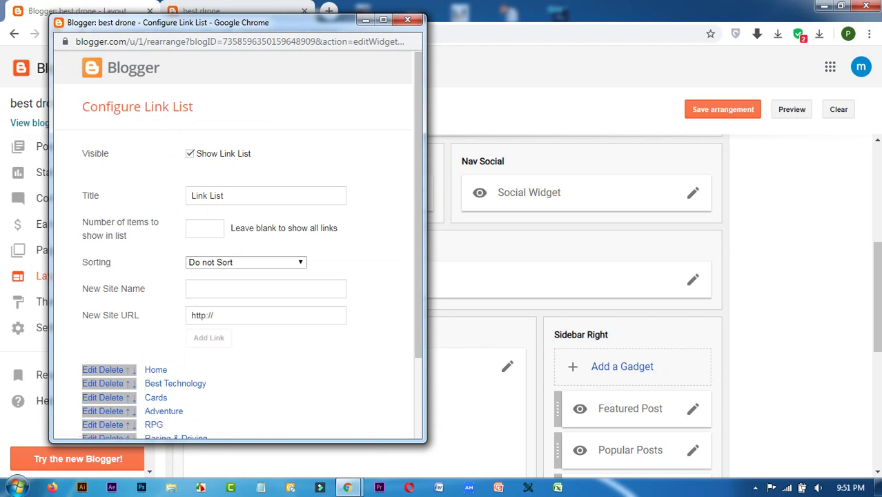
click(265, 289)
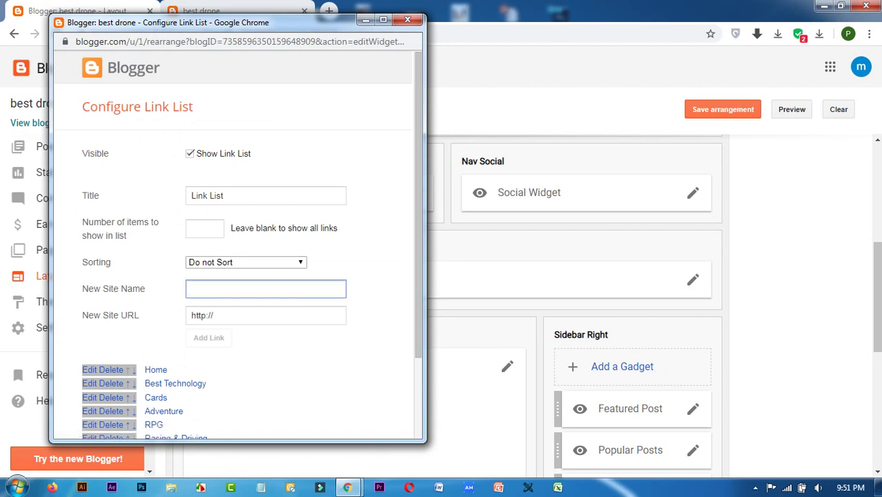
key(Tab)
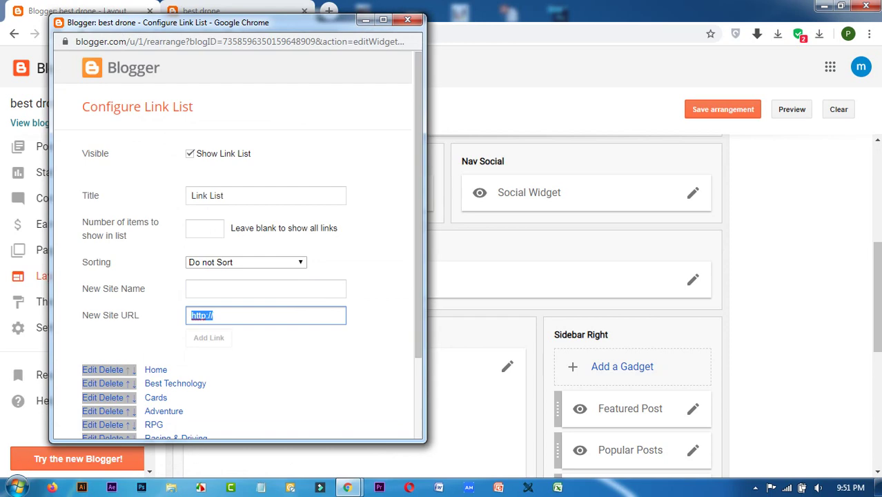
Step: Copy the link address of the wifi camera label from the Tags section of the live best drone blog
click(228, 10)
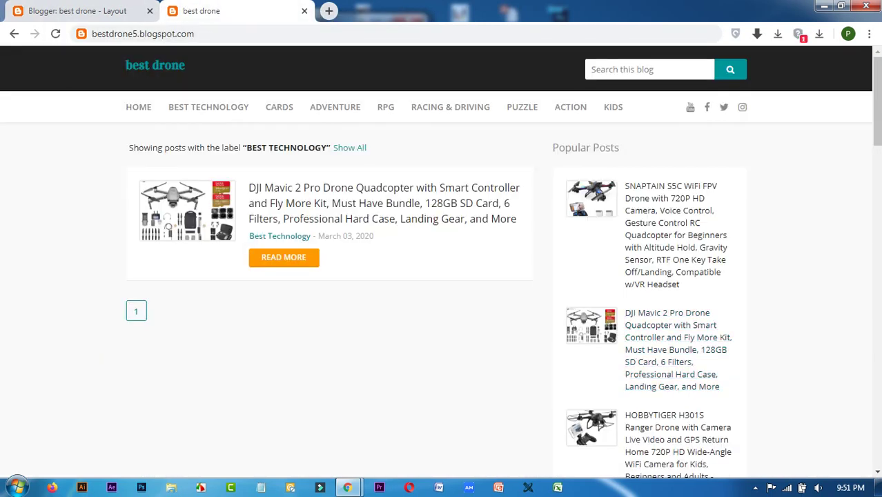
scroll(649, 277, down, 15)
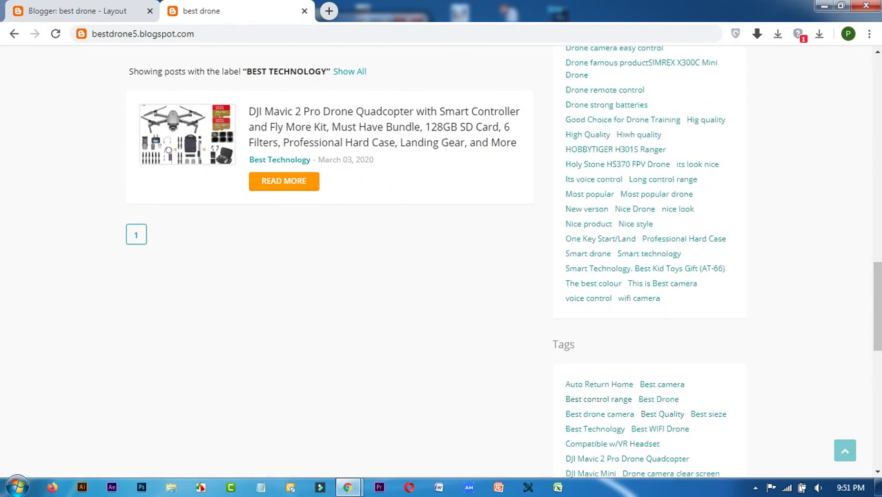
scroll(598, 399, down, 5)
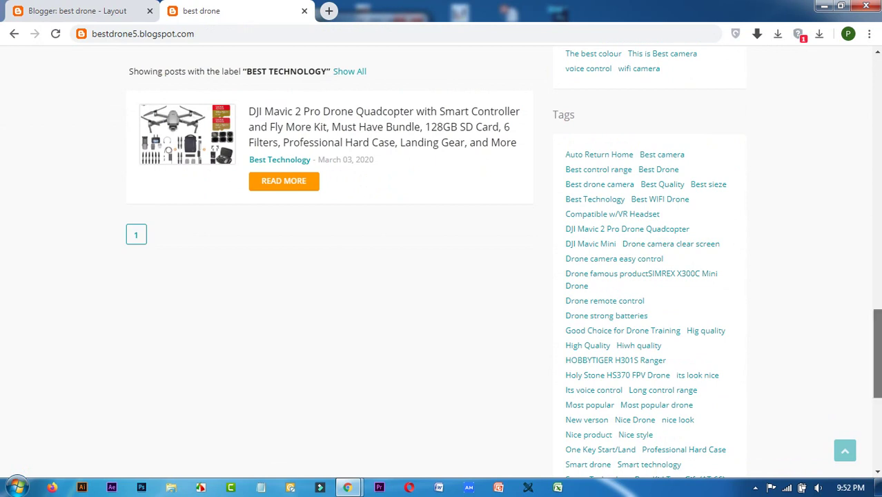
scroll(877, 352, down, 3)
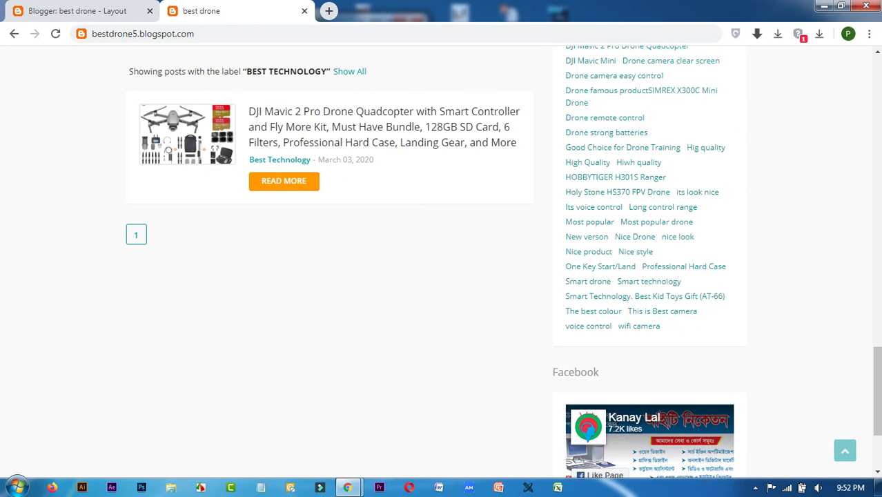
right_click(642, 326)
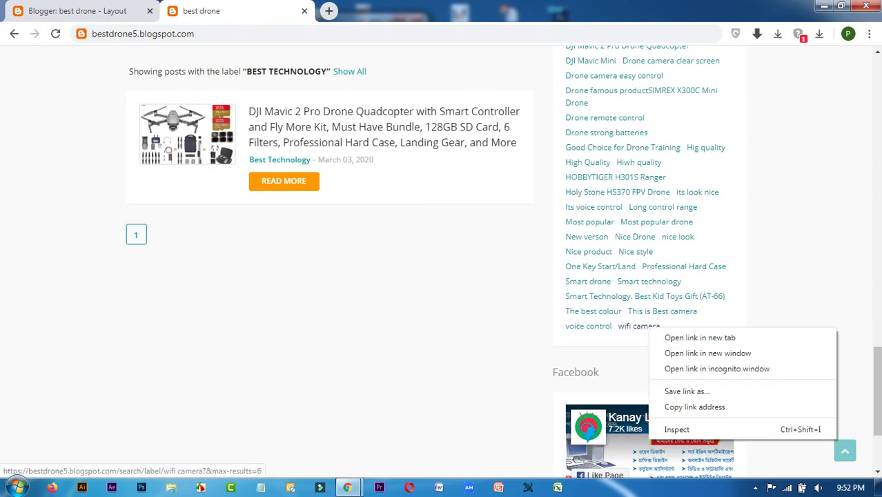
click(690, 406)
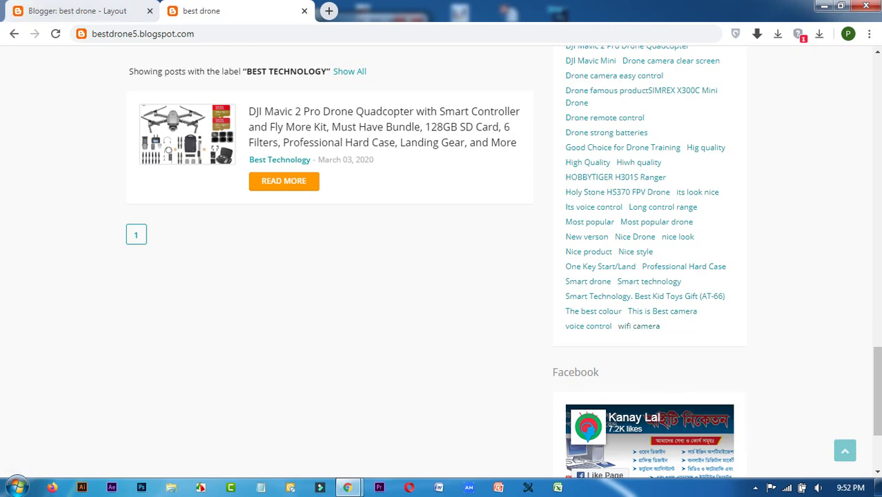
Step: Return to the Link List configuration and delete the Cards entry
click(14, 6)
click(415, 193)
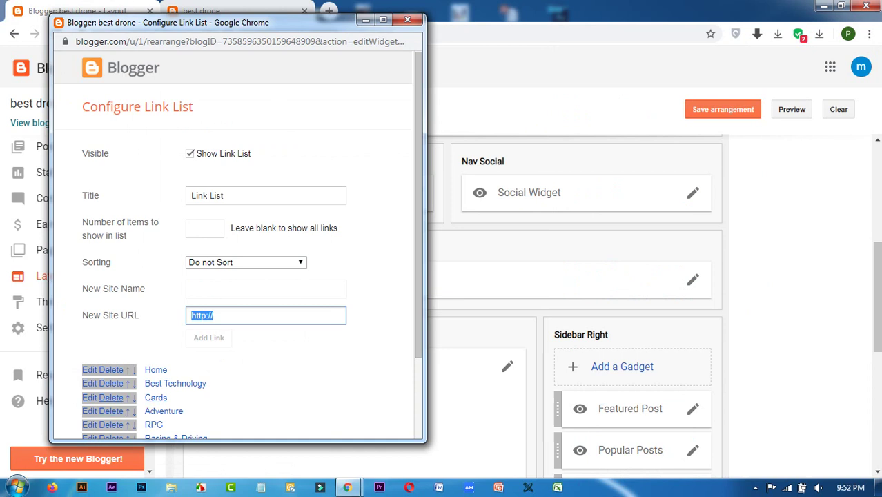
click(110, 397)
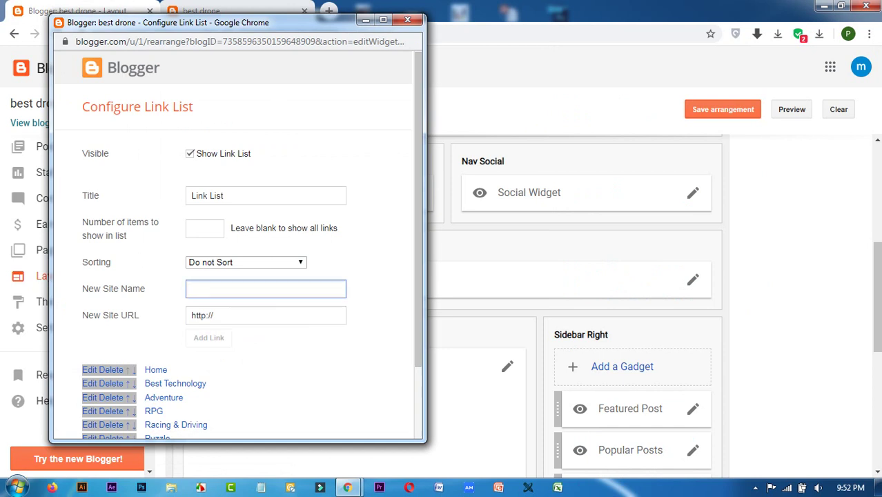
Step: Paste the copied label address as the new site URL and trim it to /search/label/wifi%20camera
right_click(226, 286)
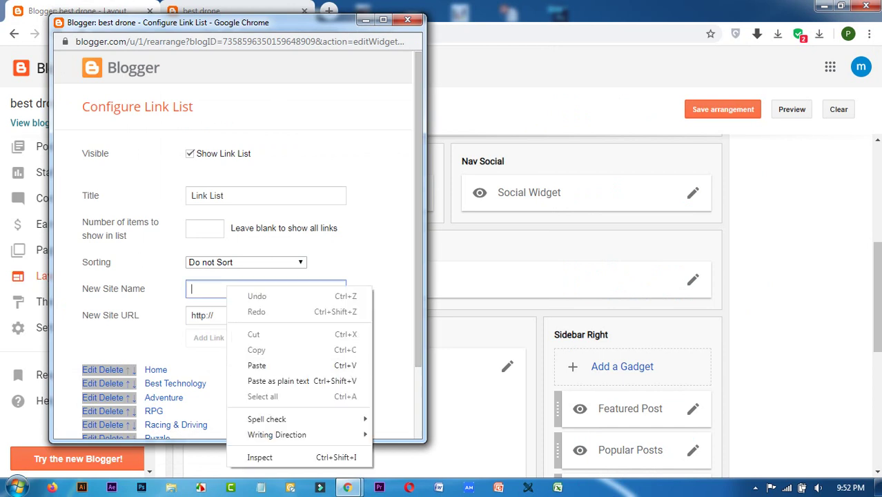
key(Escape)
key(Tab)
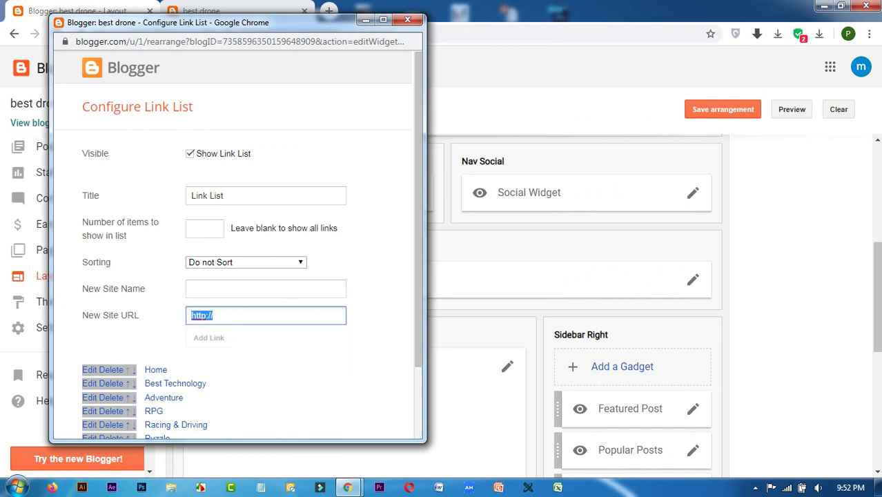
right_click(229, 316)
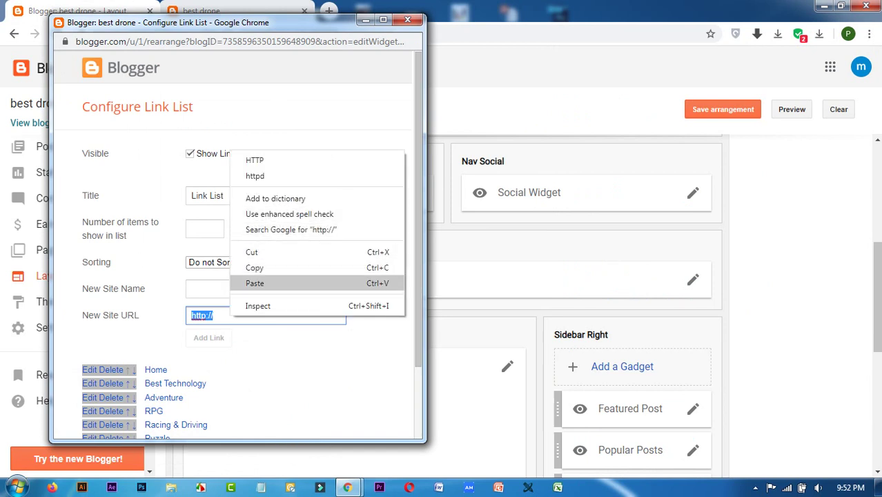
click(255, 283)
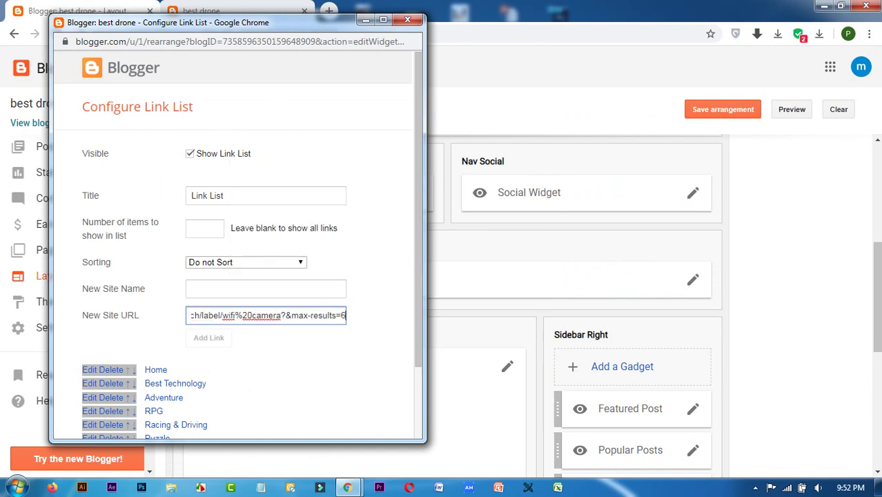
drag(281, 315, 345, 316)
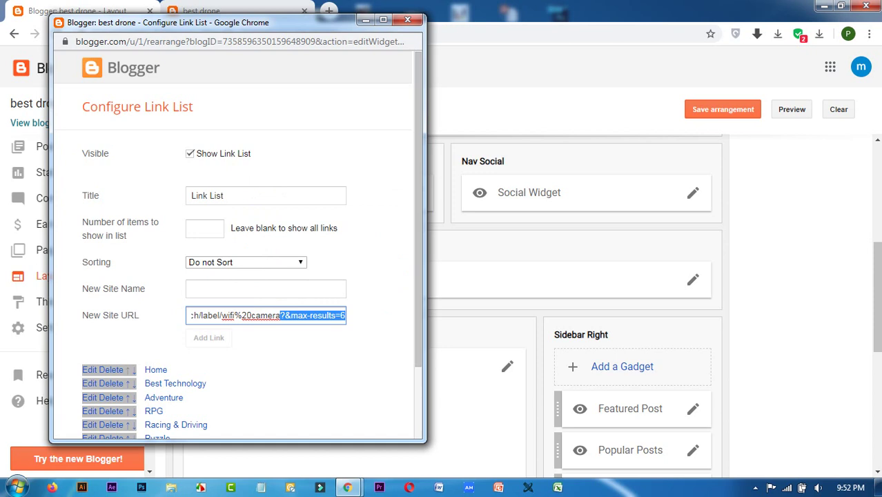
key(BackSpace)
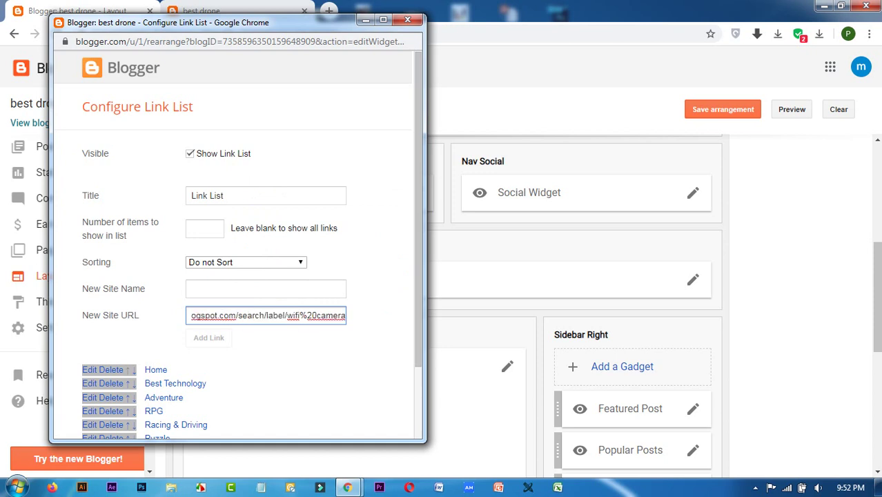
drag(237, 314, 188, 316)
key(BackSpace)
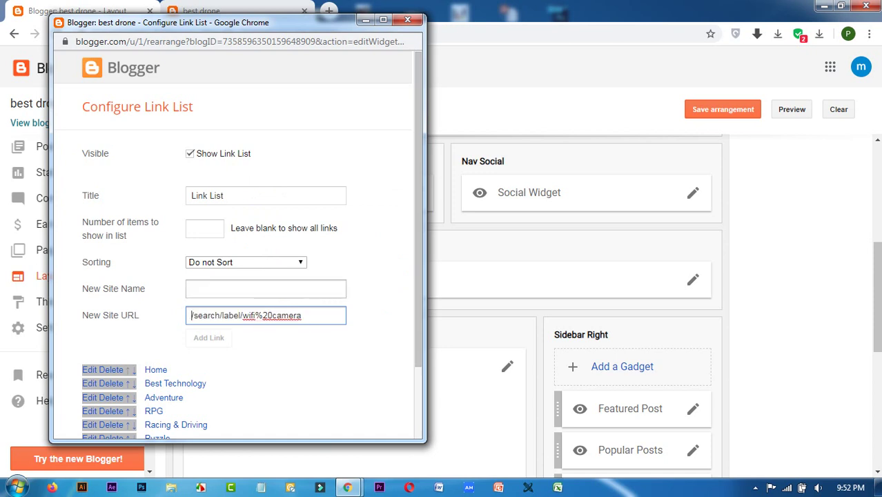
Step: Name the new link Best Camera and add it to the list
click(266, 288)
text(Best)
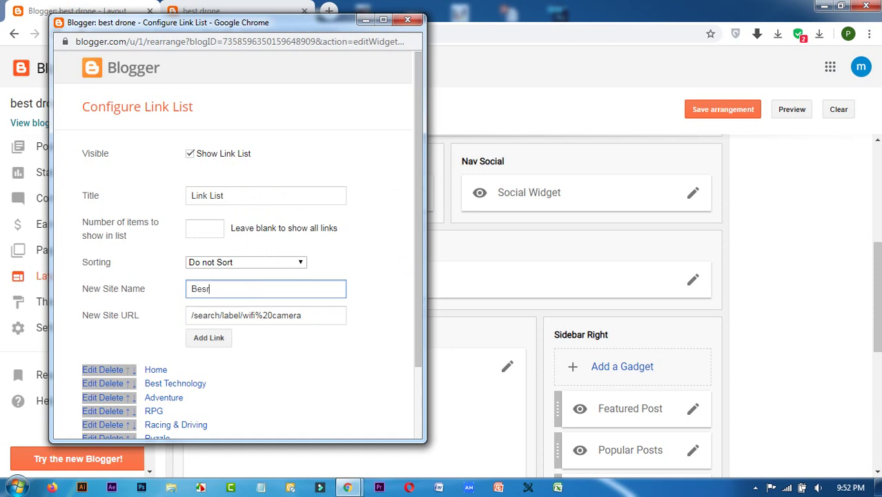
key(BackSpace)
text(t Camera)
click(209, 337)
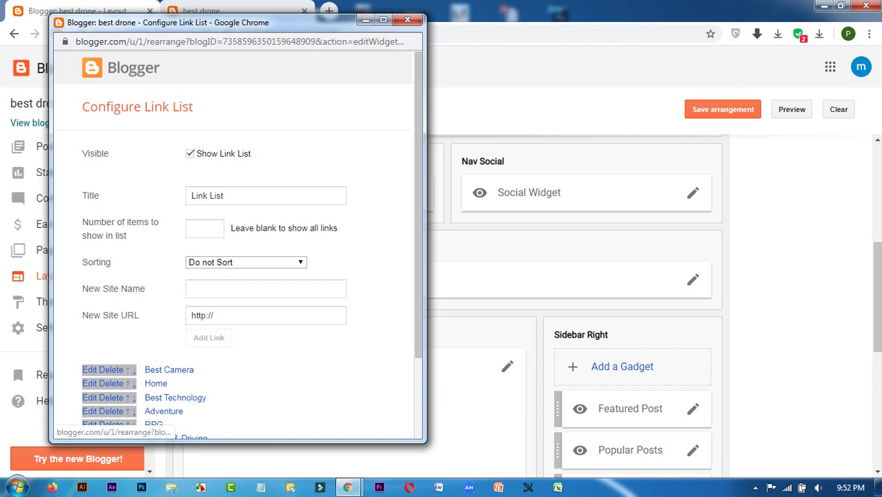
Step: Move the Best Camera entry below Home and save the Link List gadget
click(133, 370)
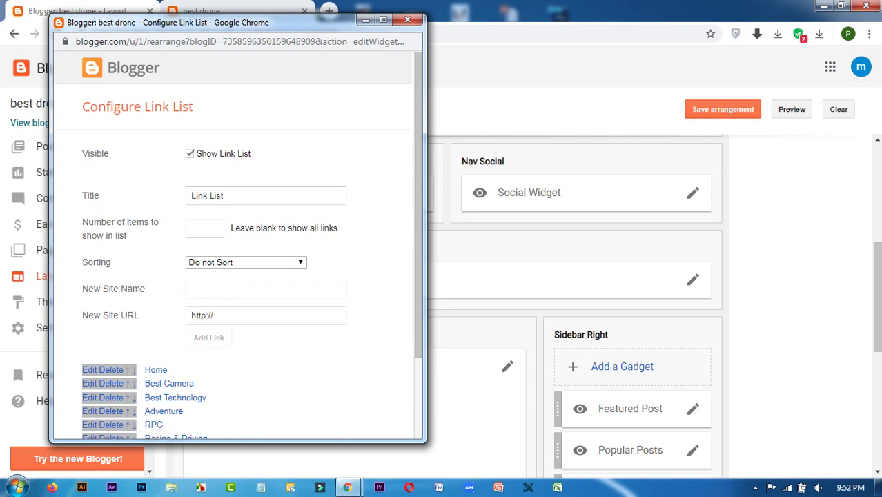
drag(417, 207, 418, 287)
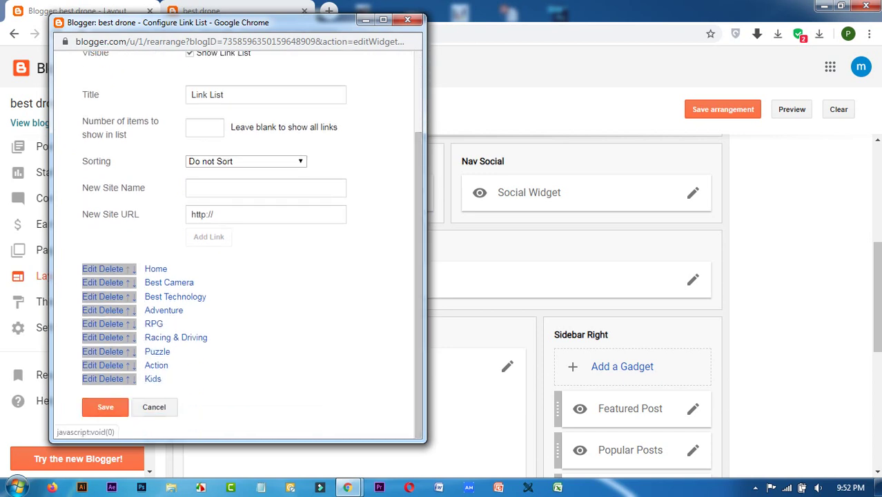
click(104, 407)
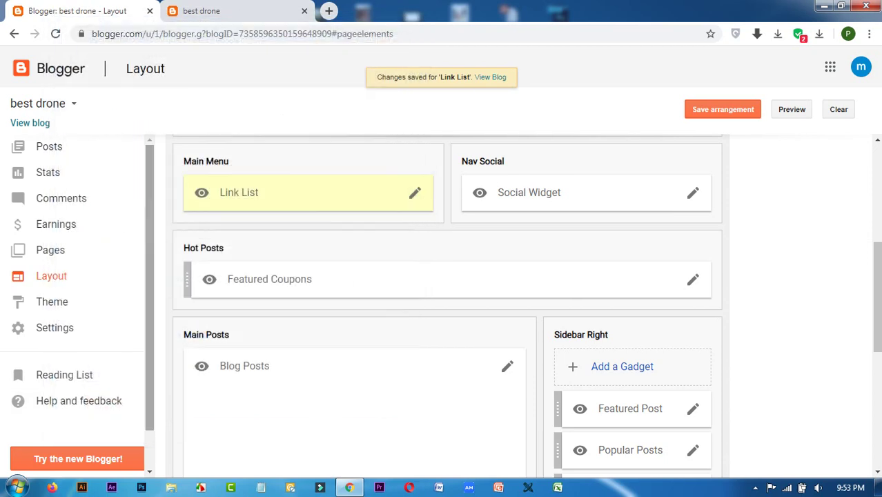
Step: View the updated live blog to check its navigation menu and close the older blog tab
click(491, 76)
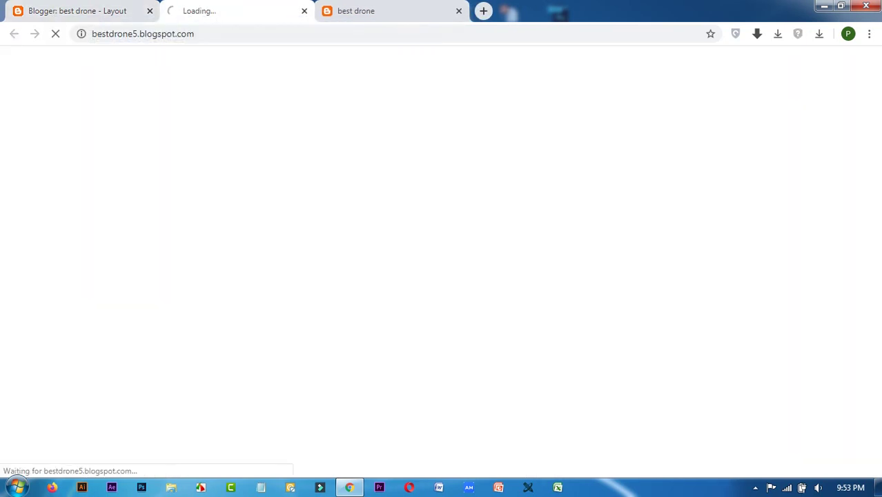
click(458, 10)
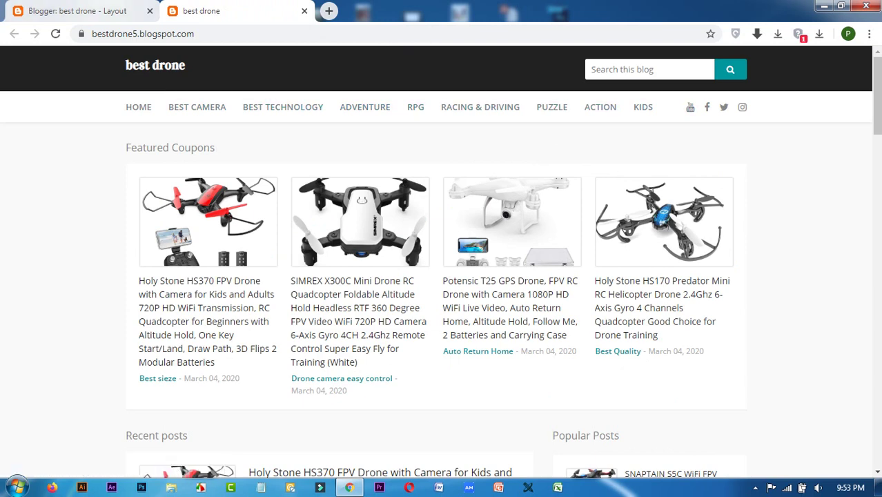
Step: Make the Follow by Email gadget in Sidebar Right visible on the Layout page and save it
click(77, 11)
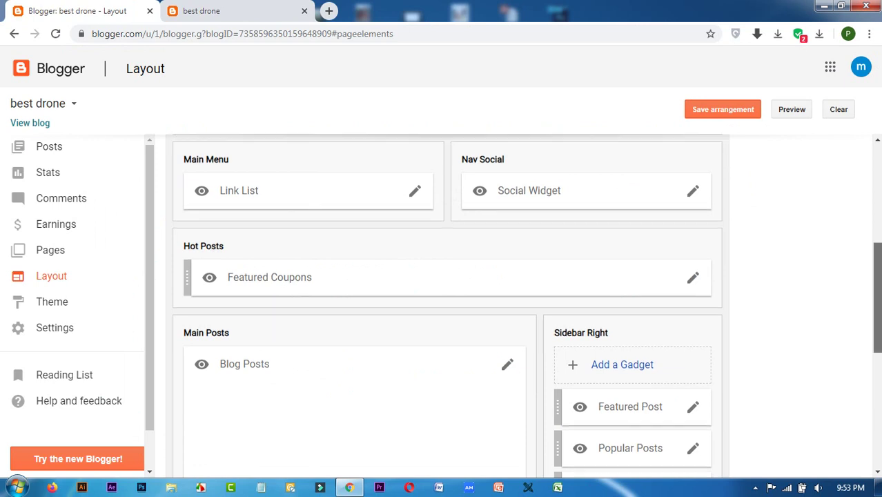
scroll(456, 307, down, 3)
scroll(456, 307, up, 4)
scroll(456, 307, down, 3)
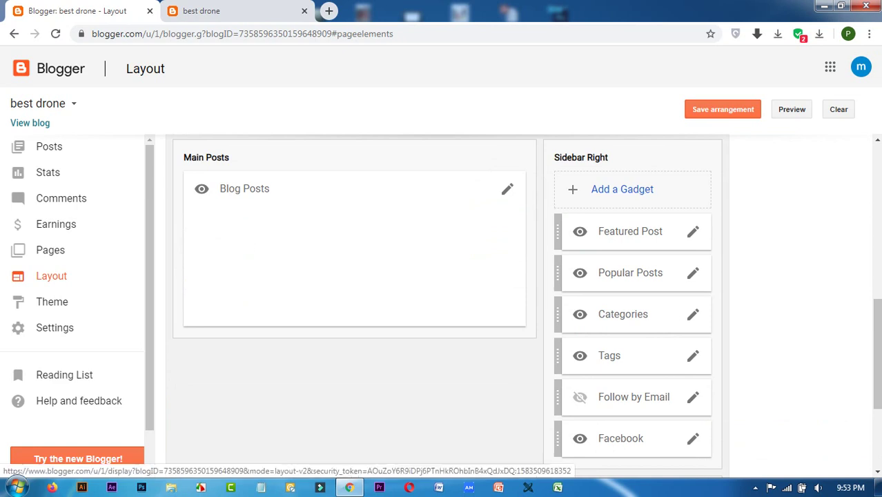
scroll(527, 306, down, 2)
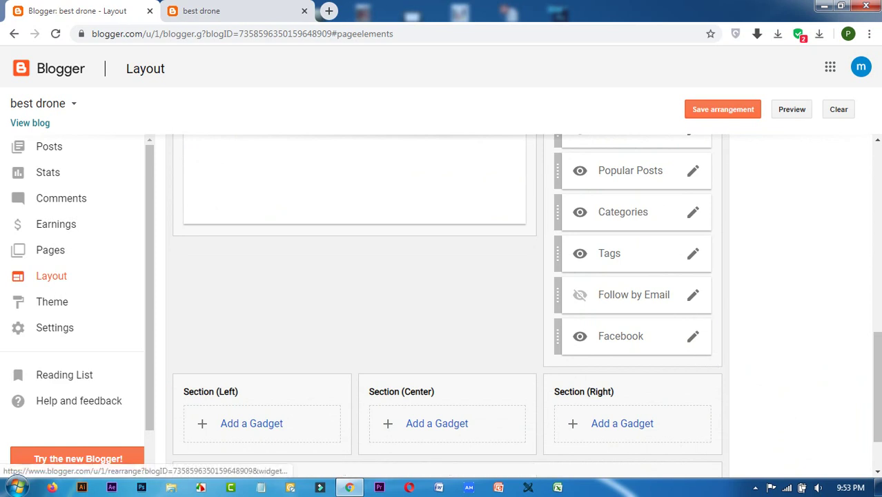
click(251, 423)
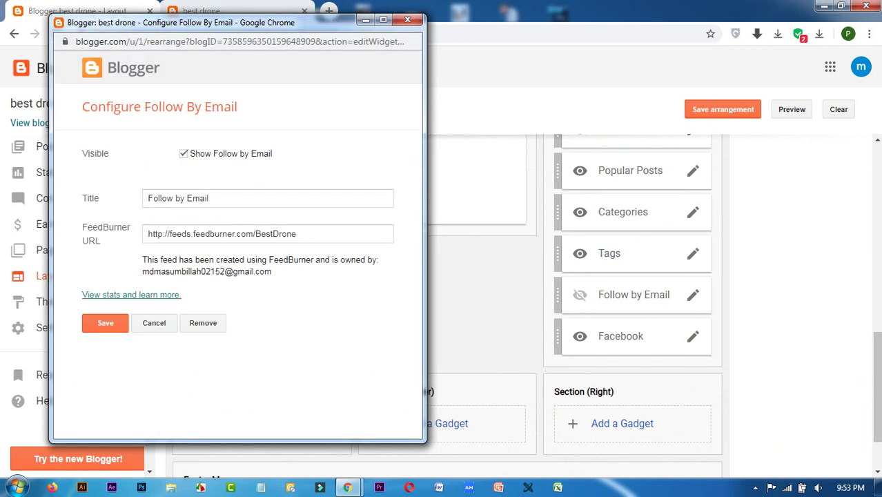
click(105, 322)
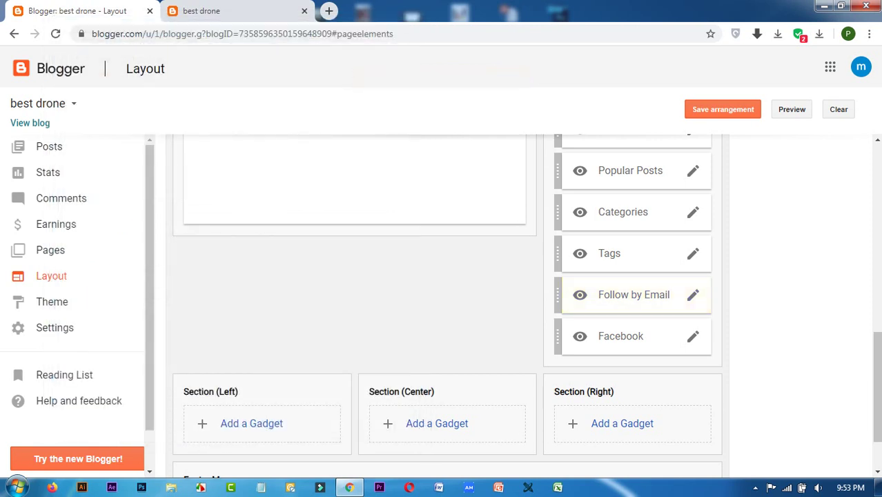
Step: Add the Blog's stats gadget to Section (Left) with its default Total Pageviews title and style, and save it
scroll(877, 373, up, 1)
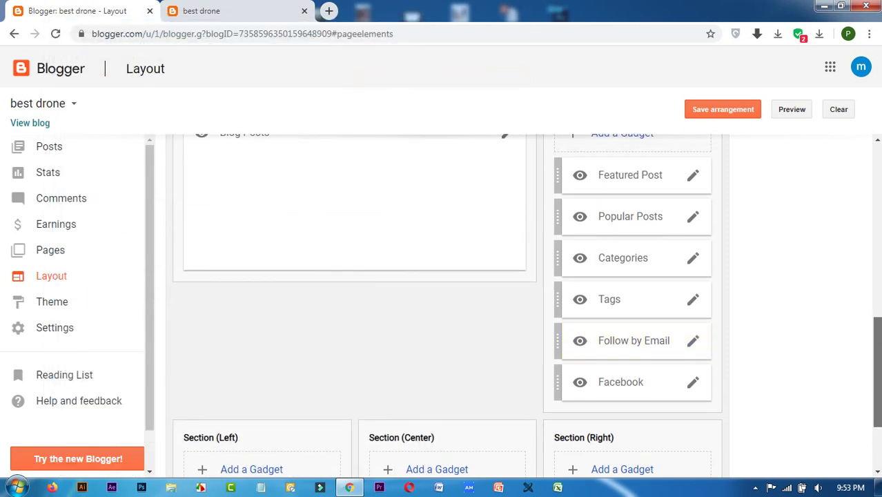
scroll(442, 303, down, 3)
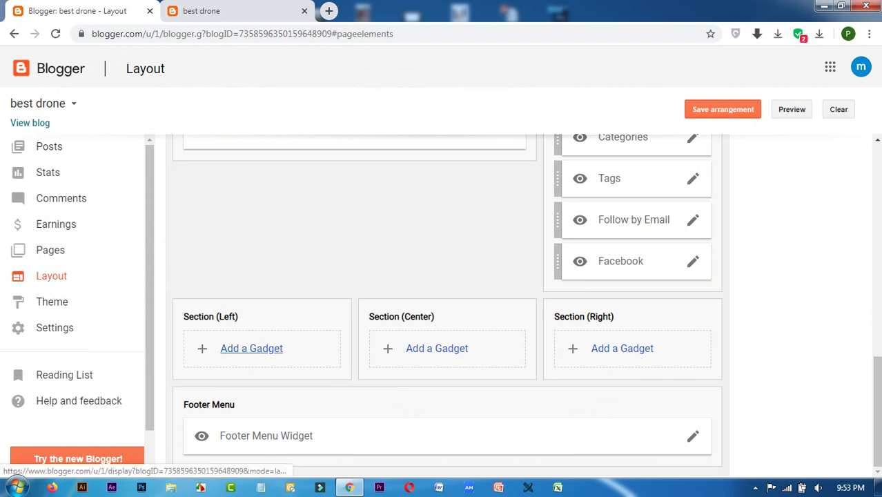
click(251, 349)
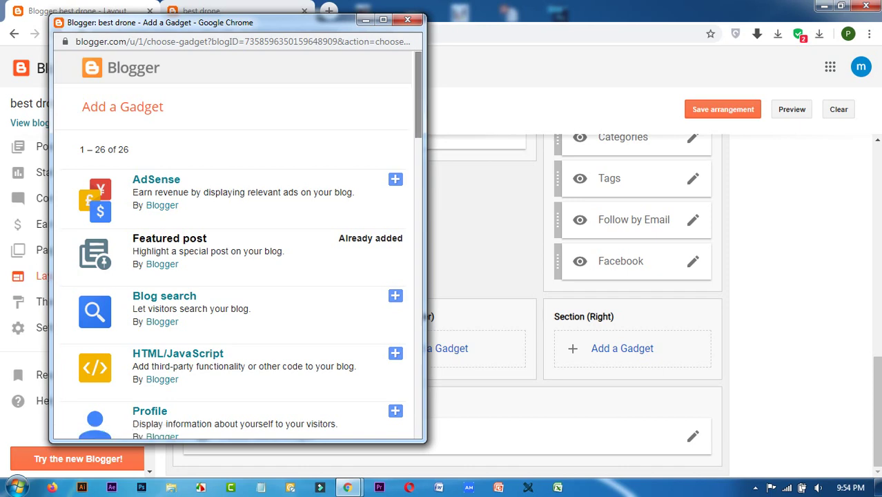
scroll(238, 245, down, 3)
scroll(238, 248, down, 3)
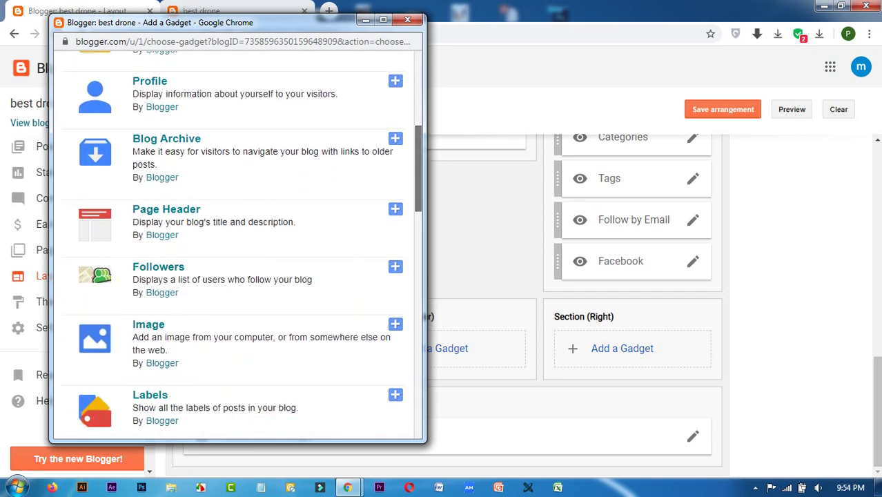
scroll(238, 249, down, 4)
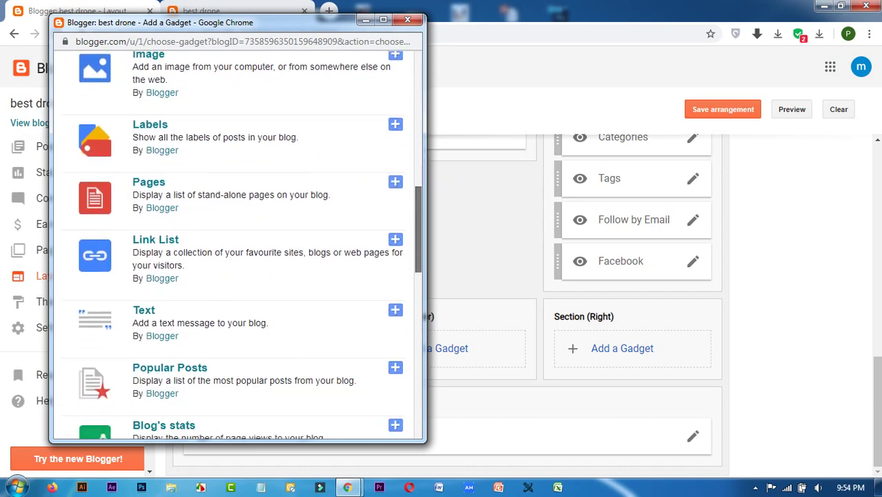
scroll(237, 248, down, 2)
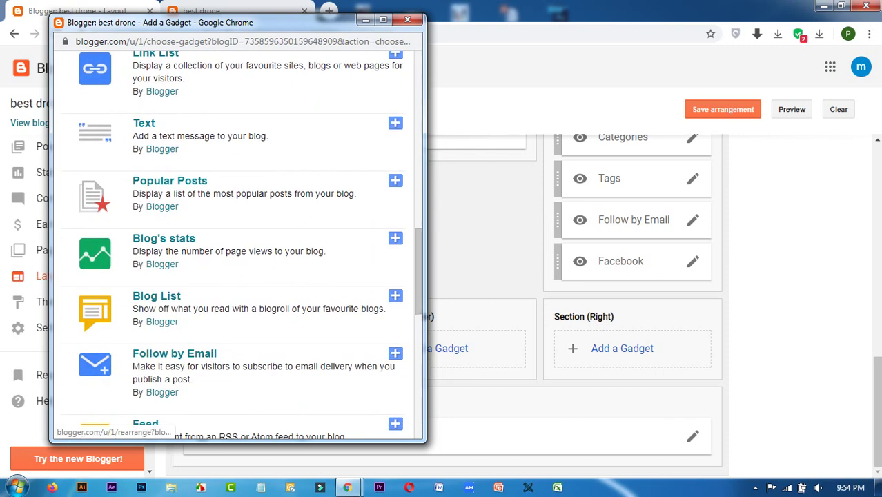
click(395, 238)
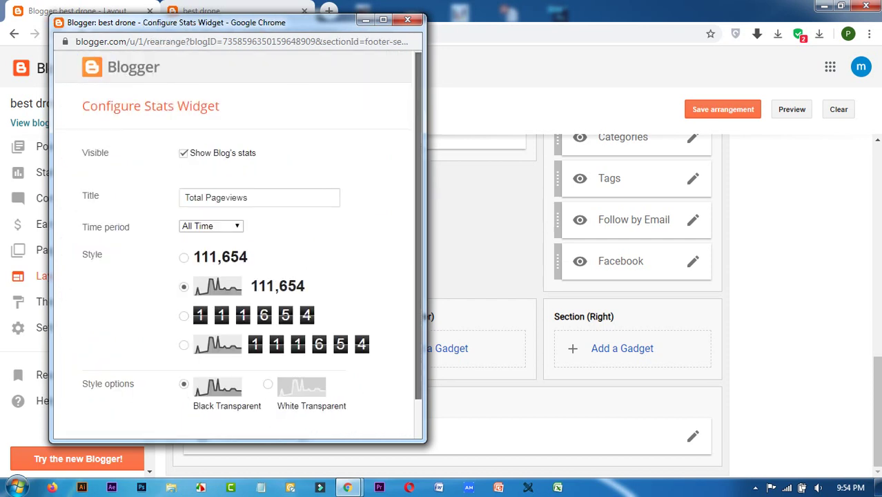
scroll(235, 277, down, 1)
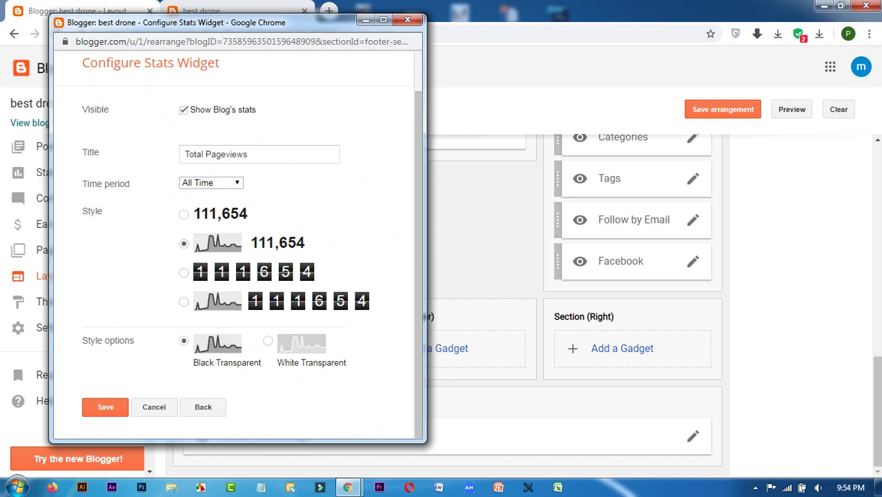
click(105, 406)
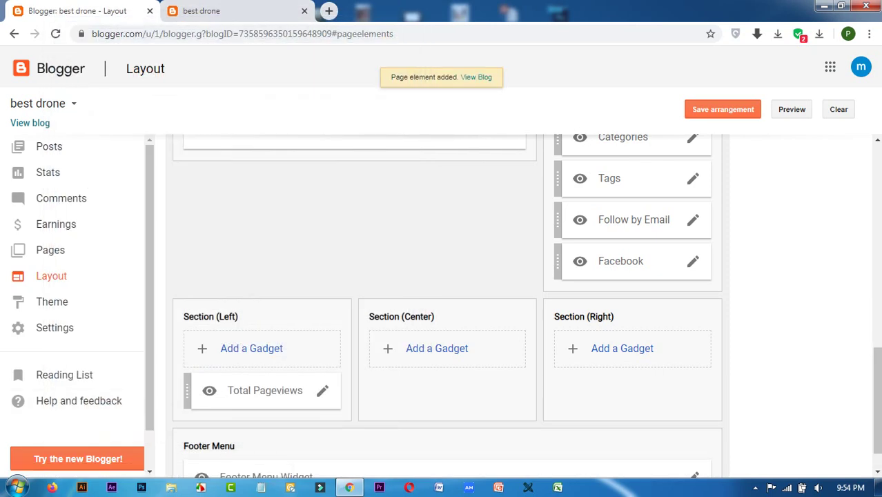
Step: Review the main page and post page options of the Blog Posts gadget in Main Posts, and close them without saving
scroll(447, 304, down, 1)
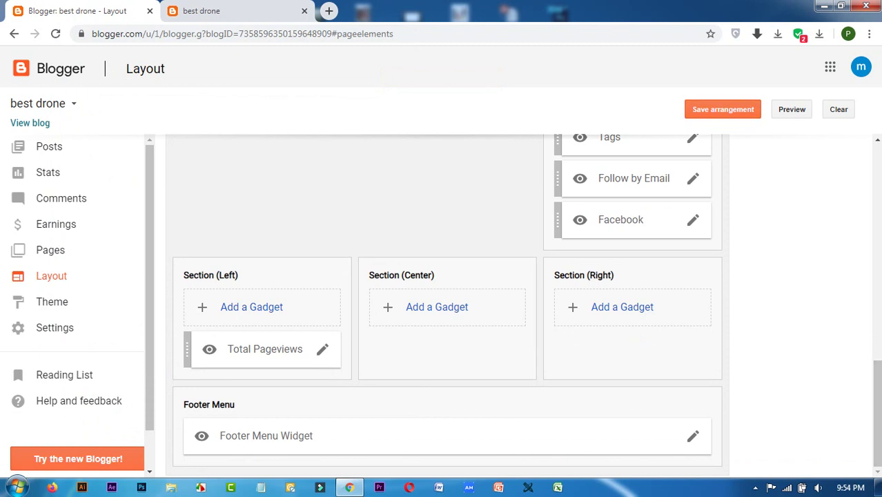
scroll(876, 415, up, 4)
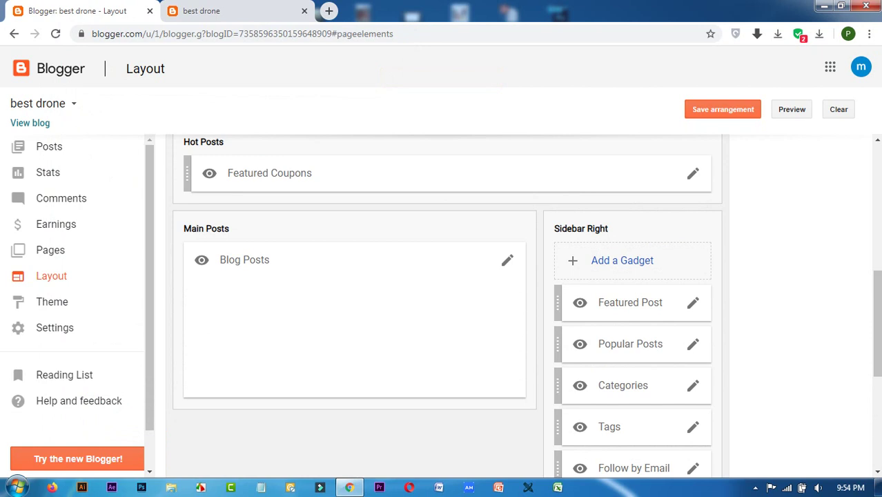
scroll(877, 324, down, 4)
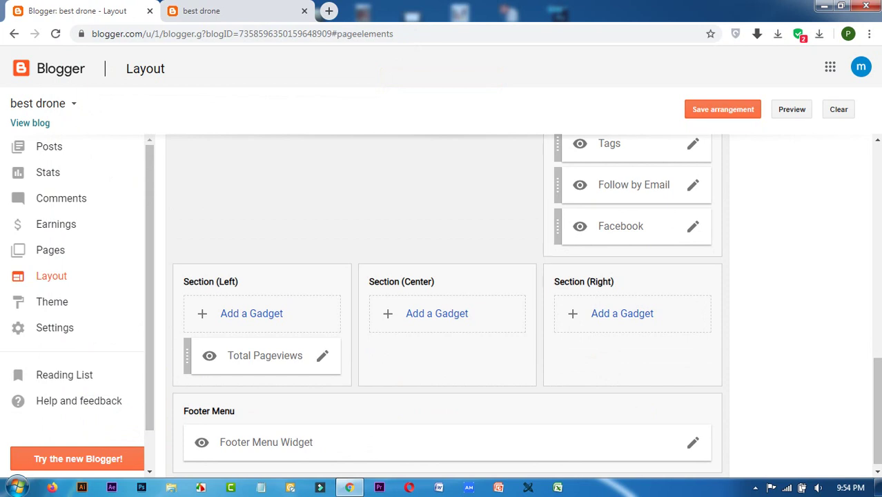
scroll(877, 411, up, 10)
scroll(876, 411, down, 4)
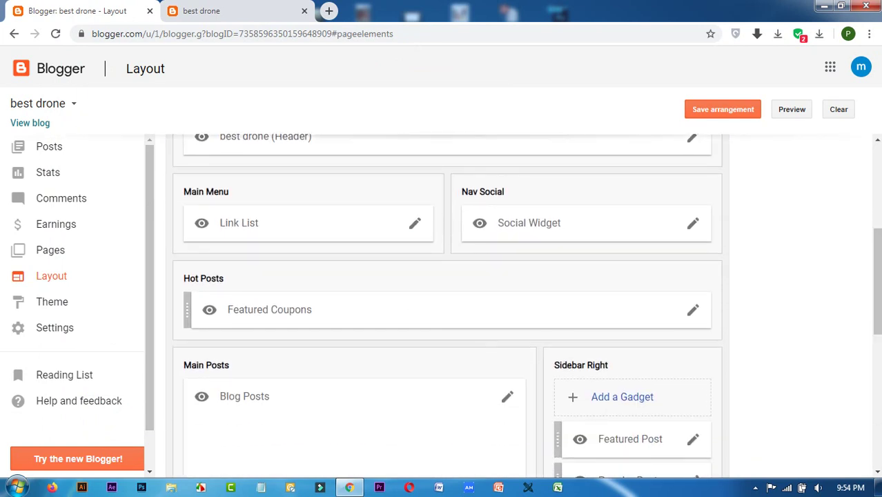
scroll(877, 290, down, 3)
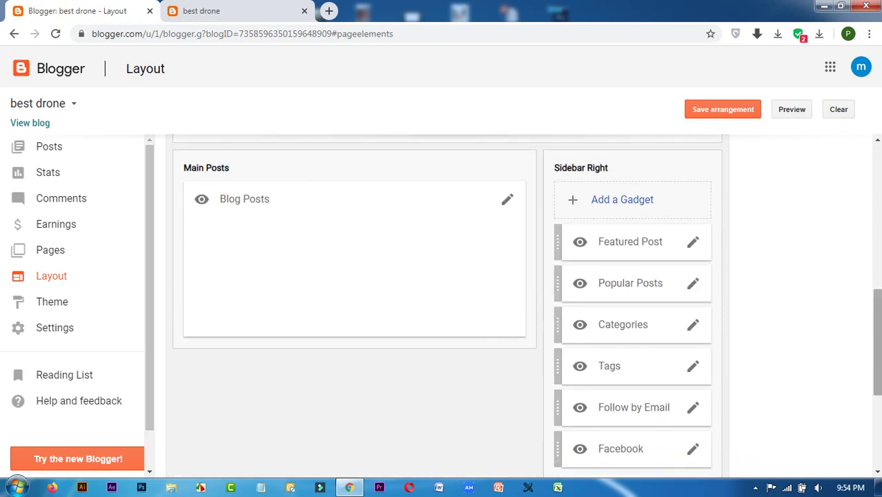
click(622, 200)
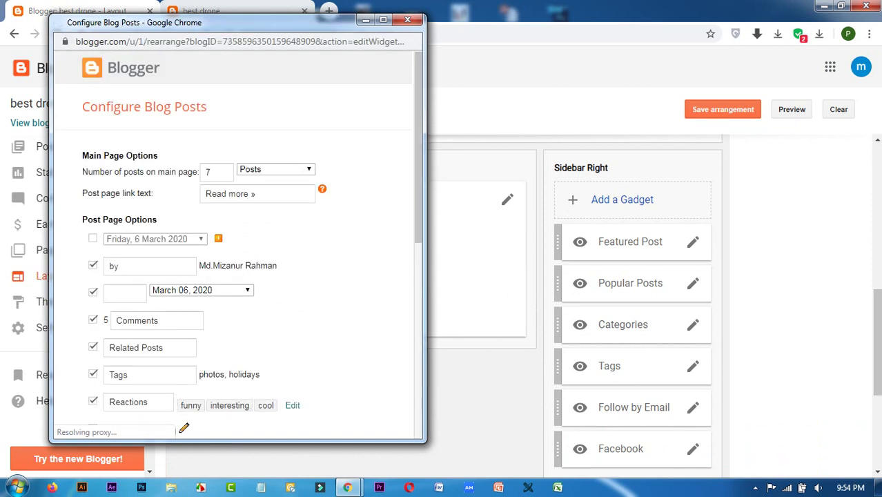
scroll(234, 241, down, 3)
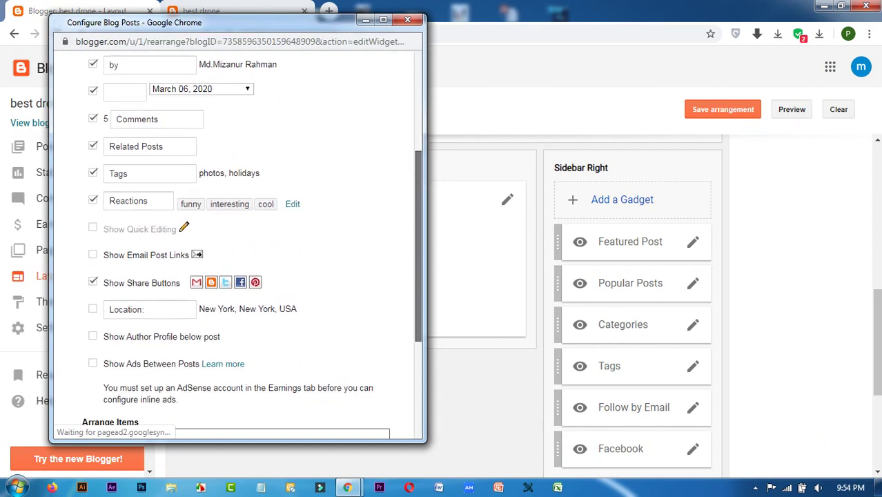
scroll(239, 244, up, 3)
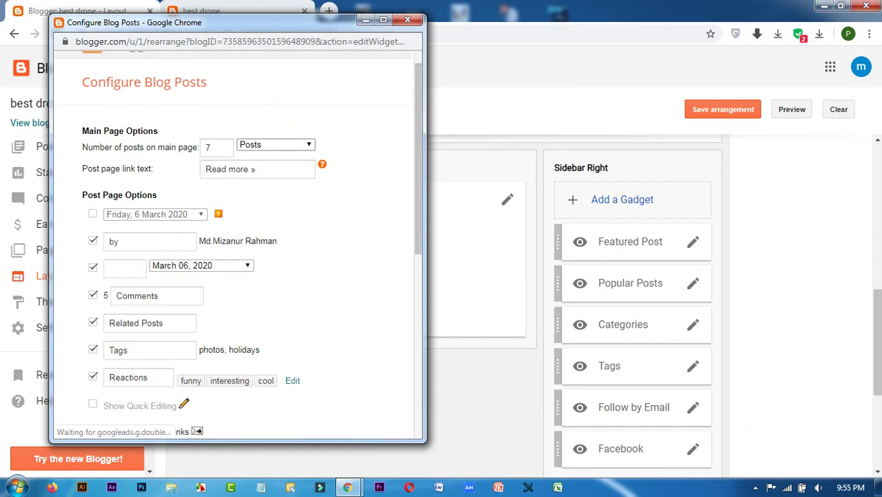
double_click(209, 147)
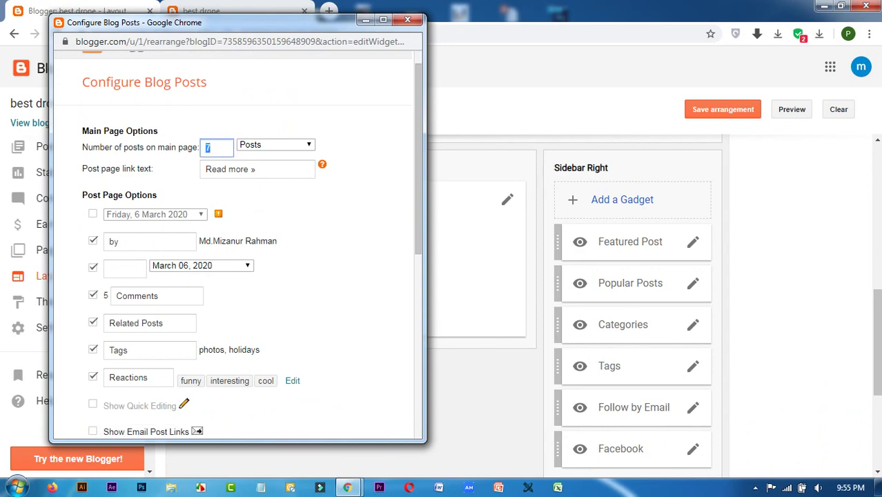
scroll(235, 276, down, 10)
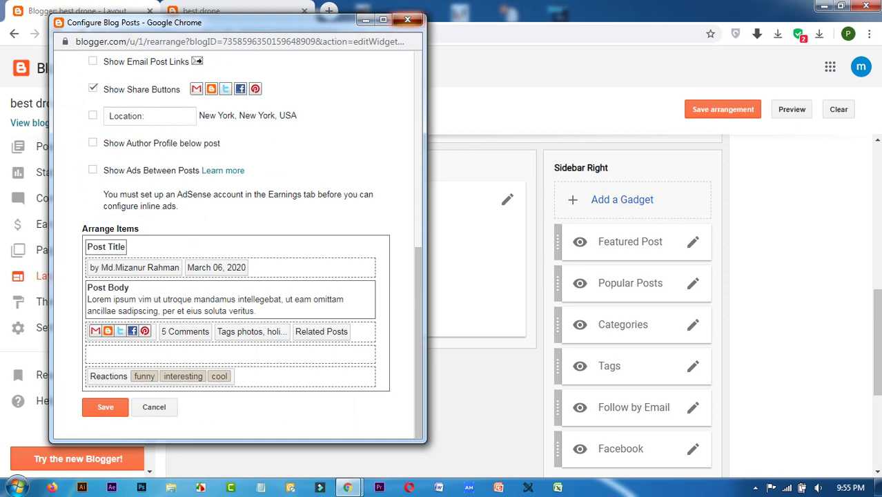
click(407, 20)
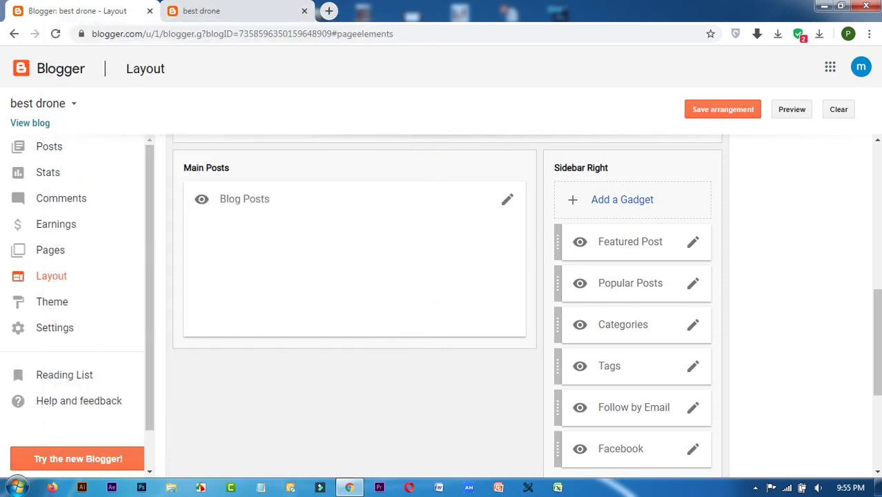
Step: Look at the gadgets available for Sidebar Right, including AdSense, and close the list without adding one
scroll(447, 303, up, 5)
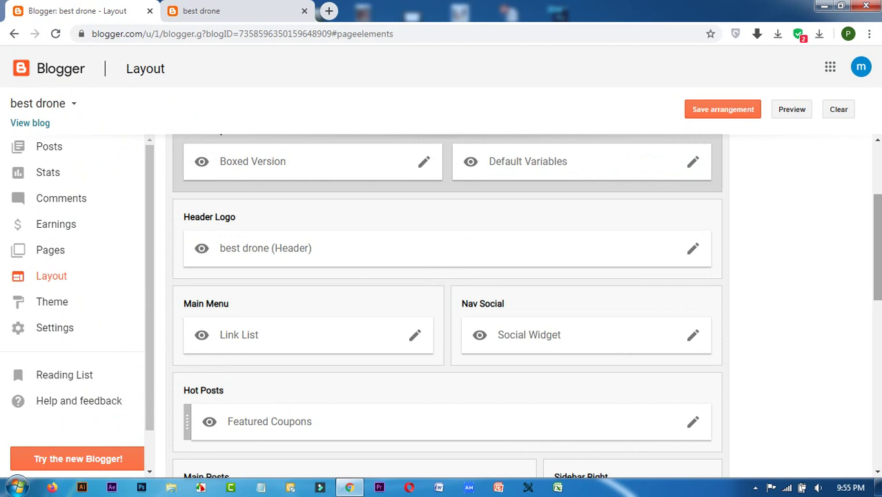
scroll(447, 304, down, 3)
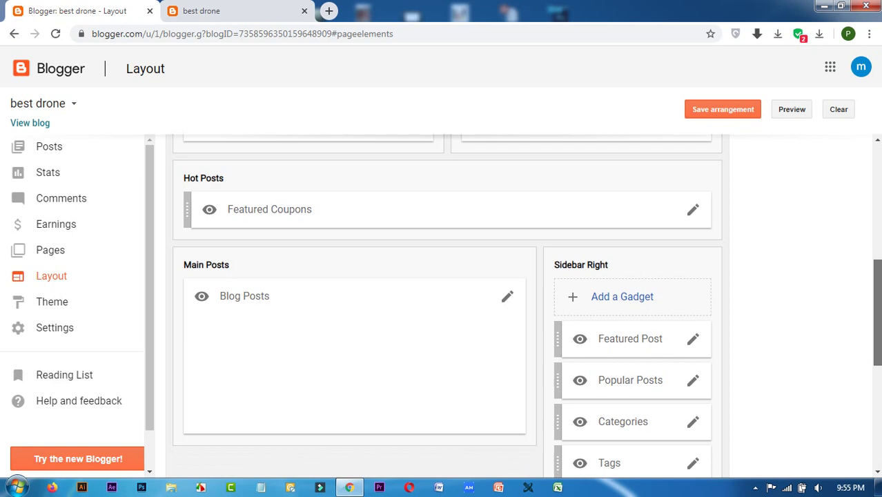
scroll(449, 304, down, 1)
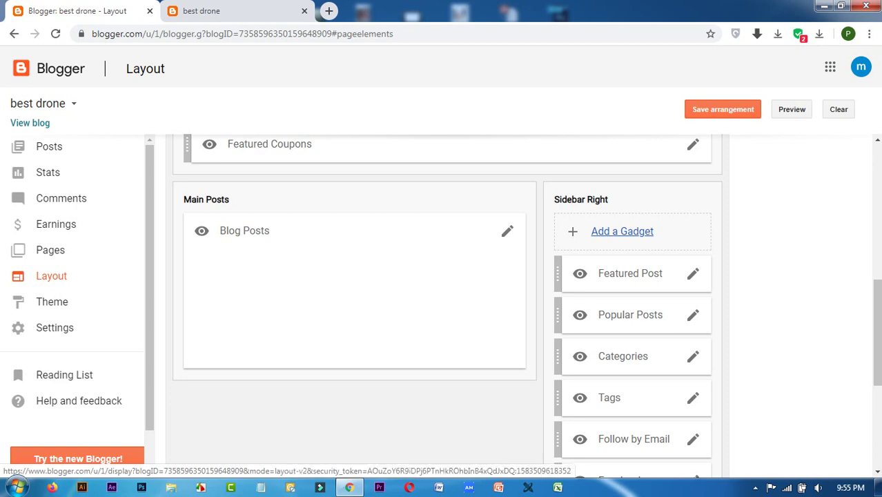
click(622, 231)
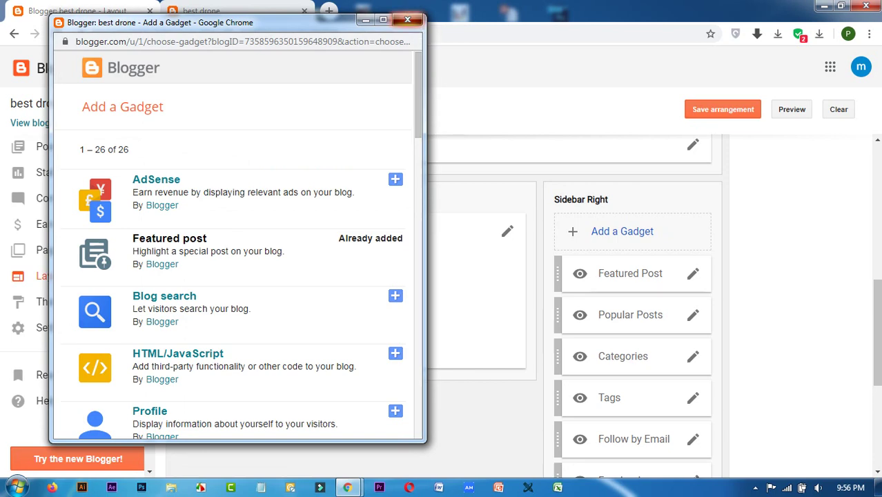
click(408, 20)
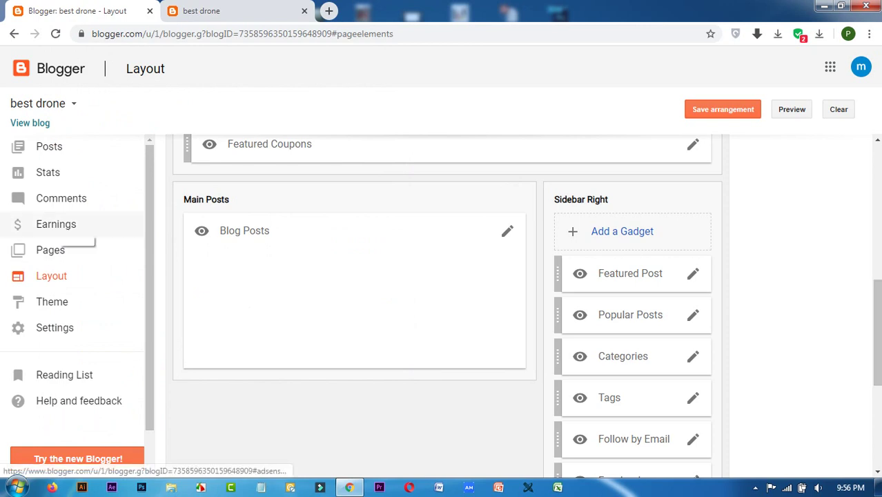
Step: Open the blog's Earnings page to check its Google AdSense eligibility
click(56, 224)
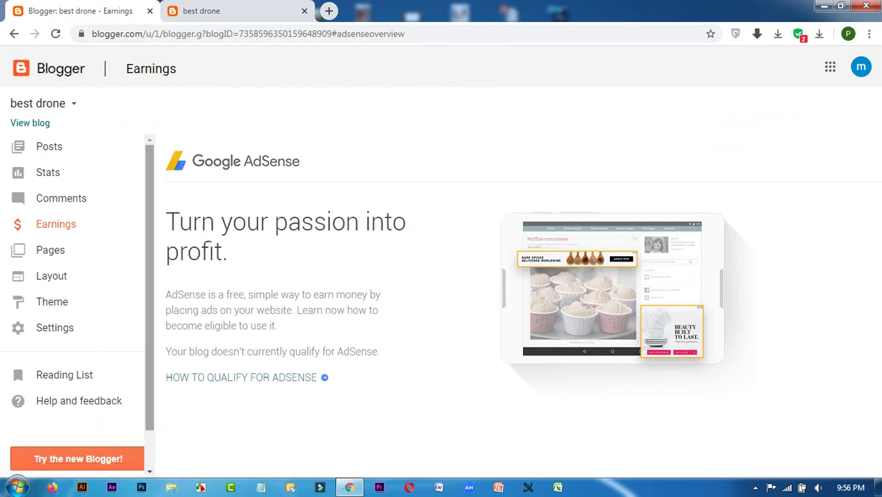
scroll(77, 303, down, 1)
scroll(77, 303, down, 1)
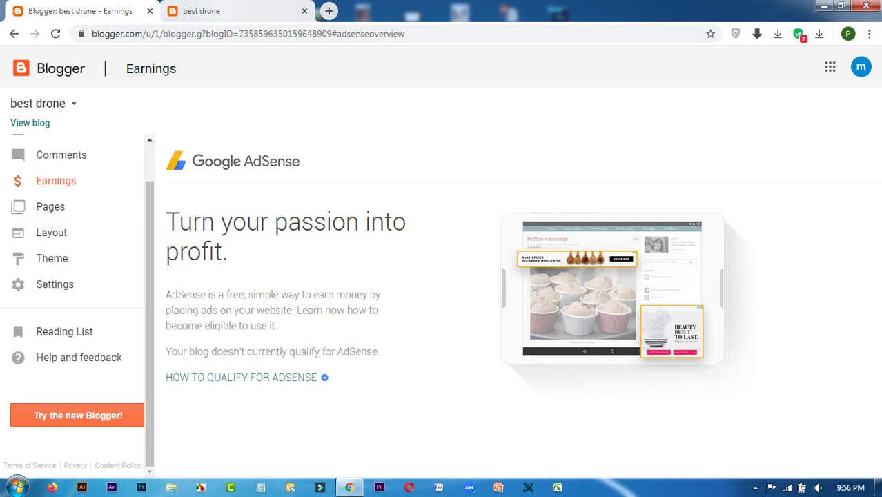
Step: Switch to the live best drone blog and examine its menu, featured coupons, recent posts and sidebar sections
click(207, 11)
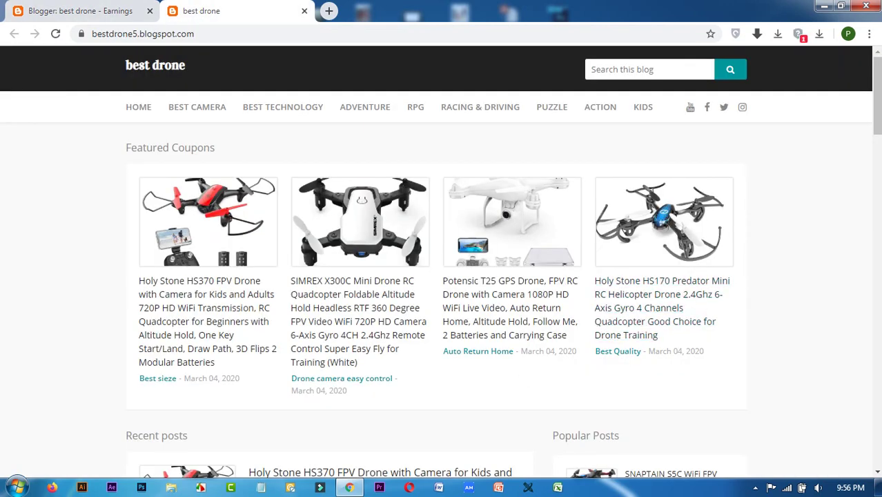
scroll(441, 263, down, 5)
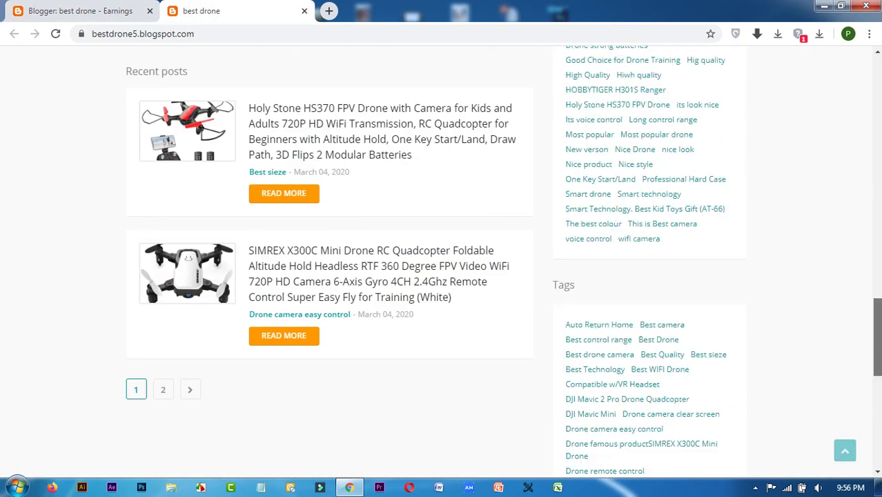
scroll(440, 264, down, 1)
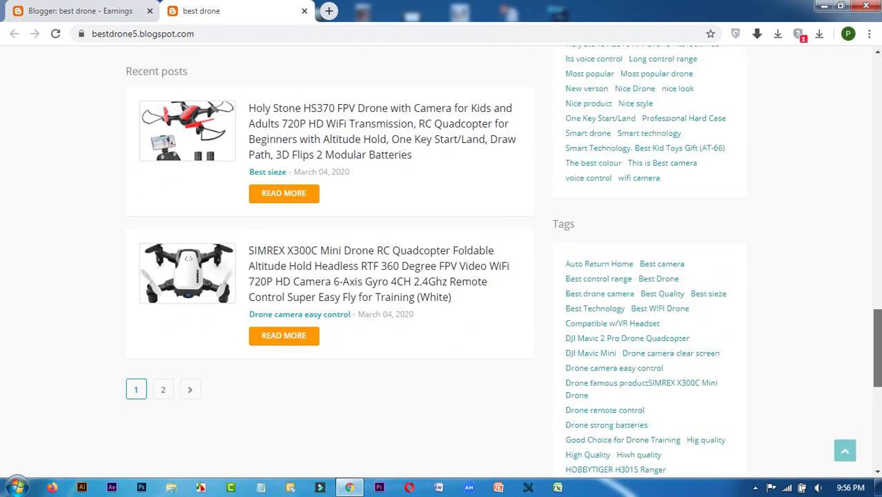
scroll(440, 264, up, 5)
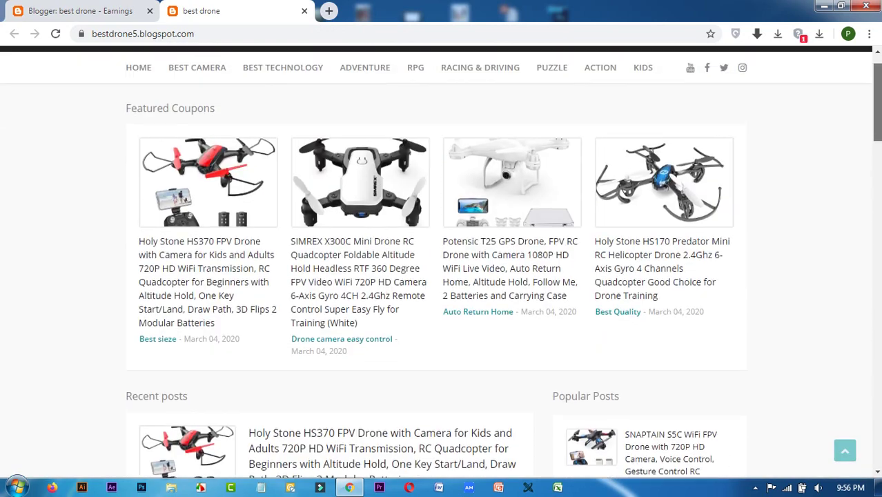
scroll(440, 264, up, 1)
scroll(440, 264, down, 3)
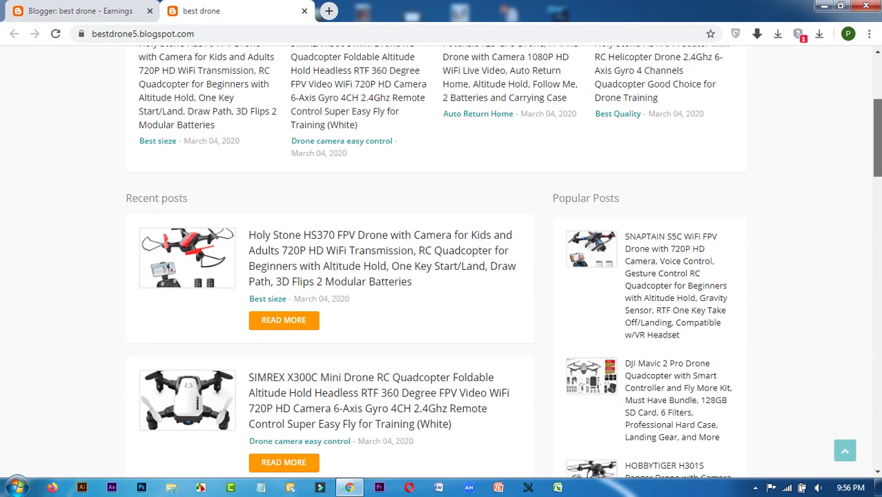
scroll(440, 264, up, 1)
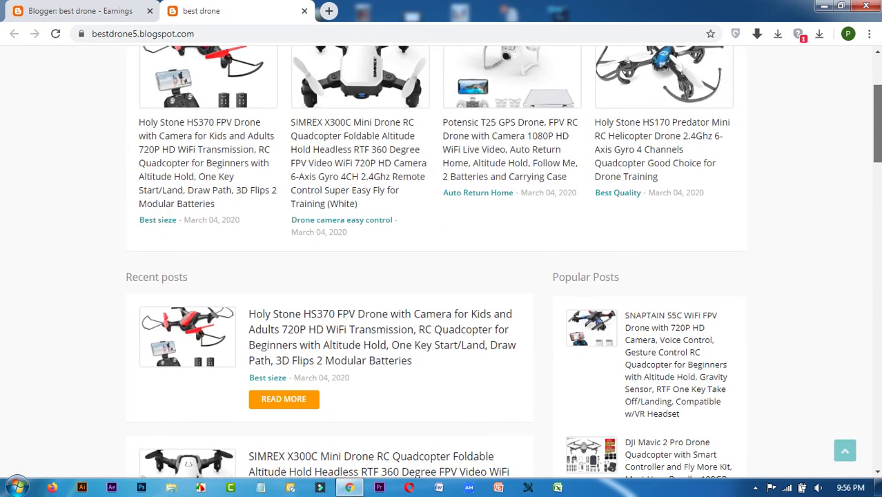
scroll(440, 264, up, 1)
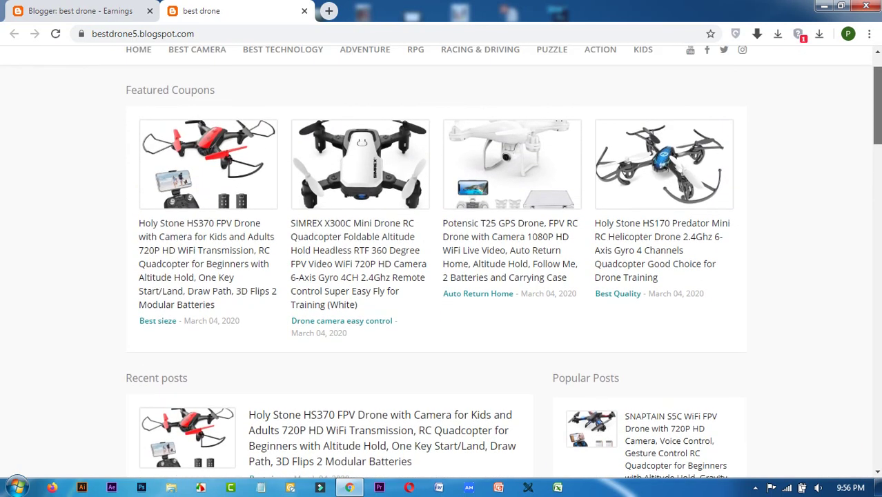
scroll(441, 264, down, 3)
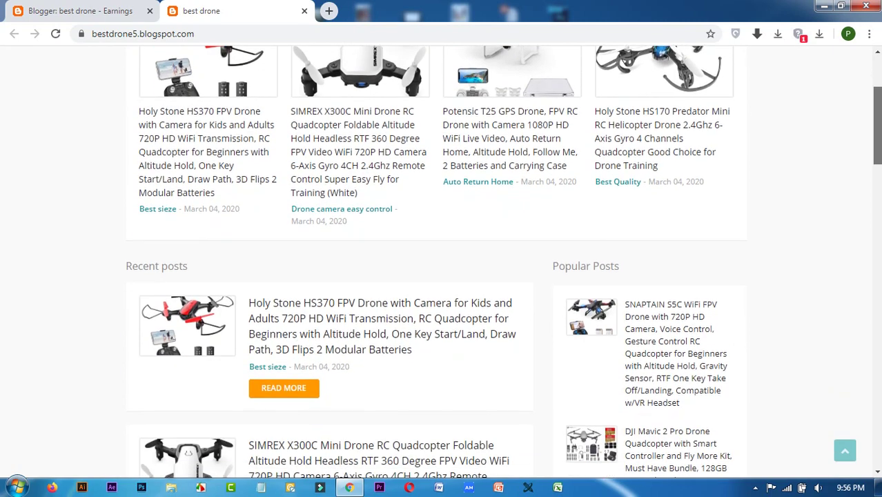
Step: Examine the live blog's popular posts, label and tag lists, Facebook box and footer links down to the page end
scroll(441, 264, down, 1)
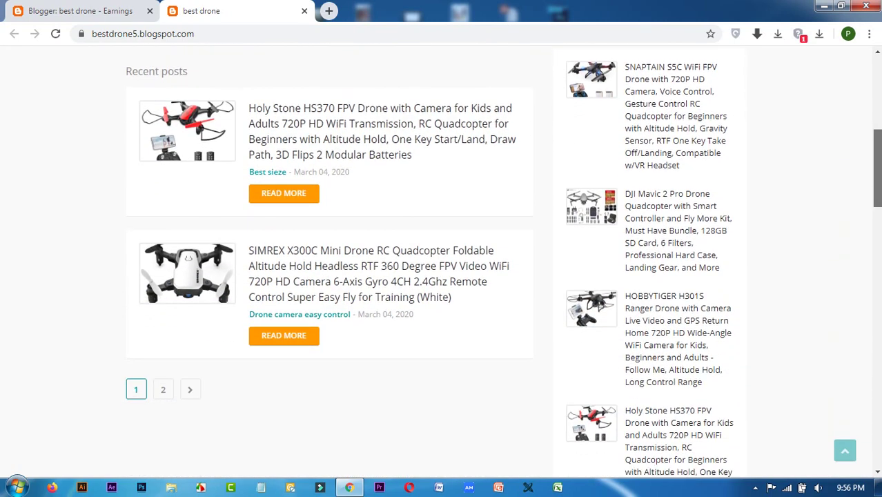
scroll(649, 262, down, 6)
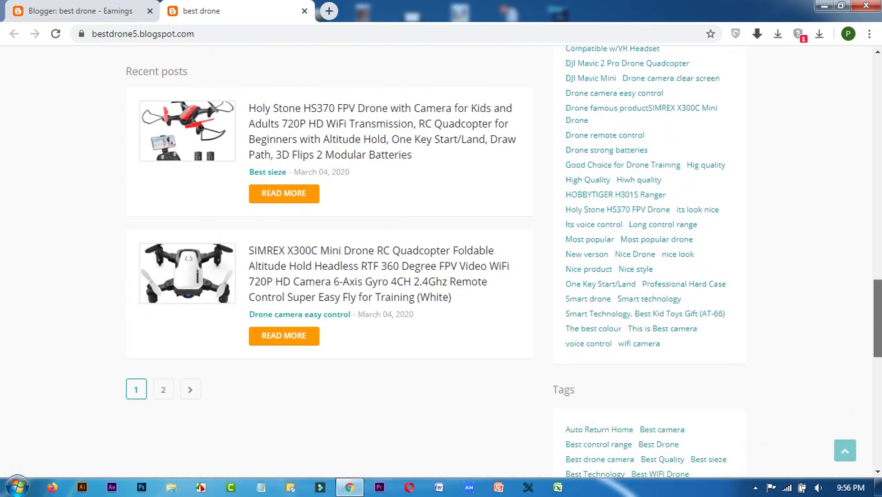
scroll(649, 262, down, 2)
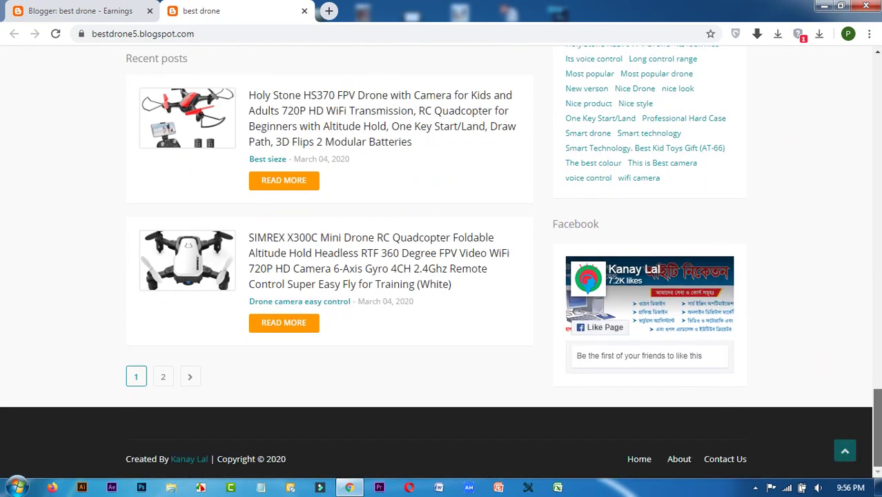
scroll(441, 256, up, 2)
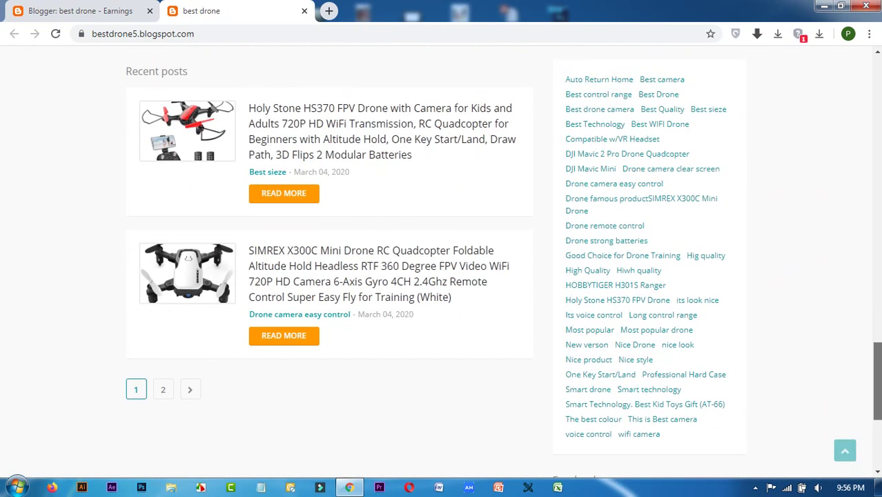
scroll(649, 263, down, 2)
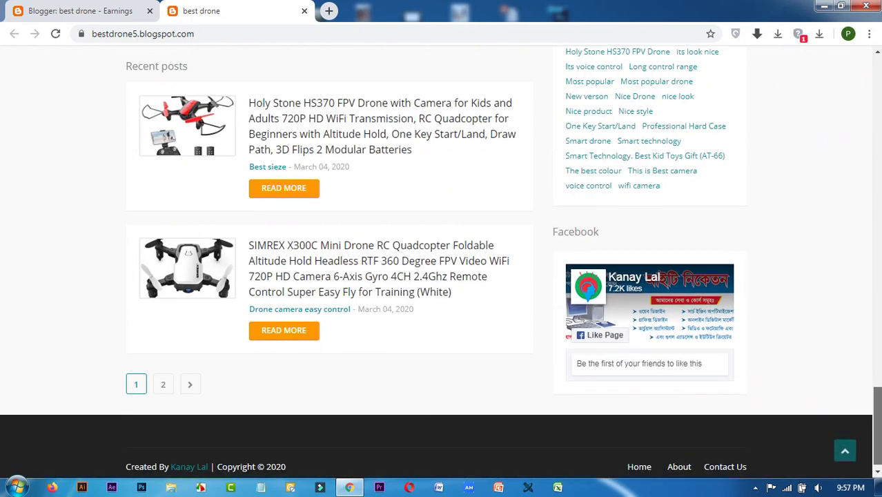
scroll(441, 264, up, 2)
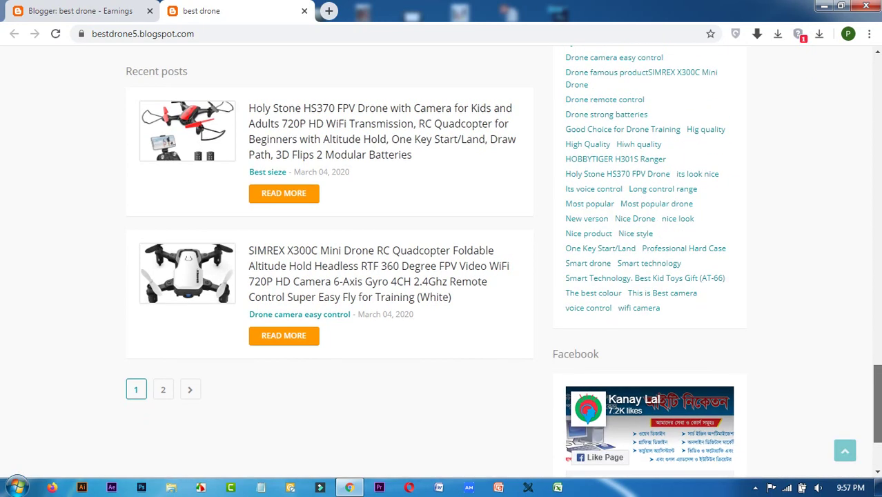
scroll(649, 263, up, 3)
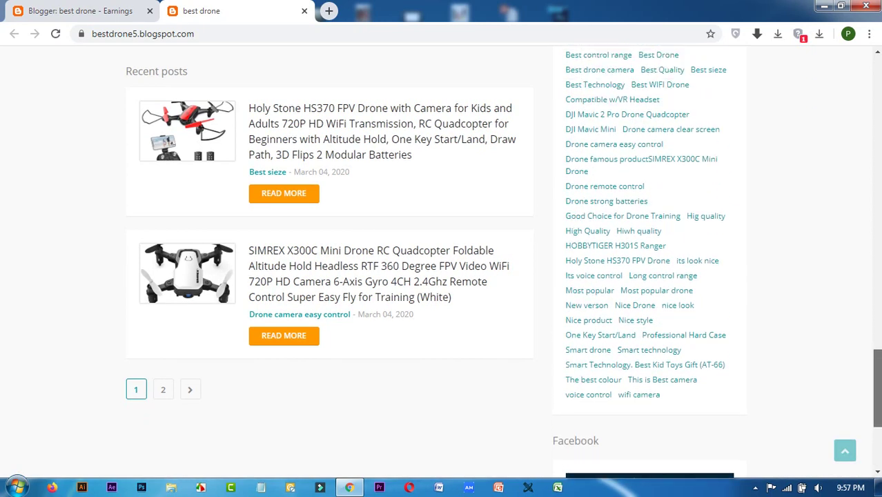
scroll(649, 263, up, 1)
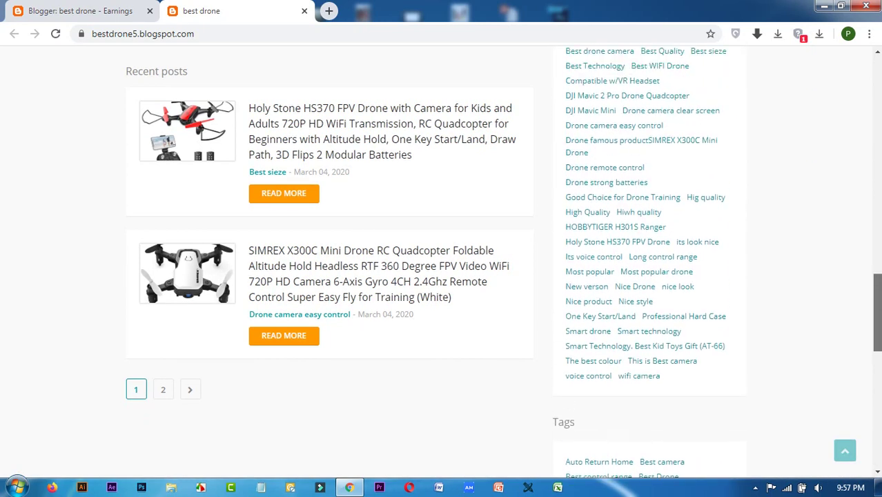